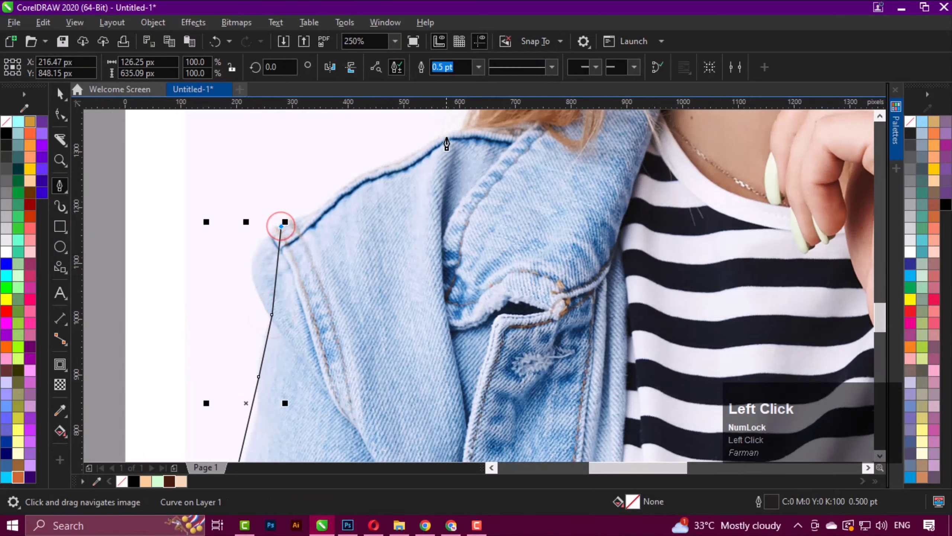
Step: Trace the woman's outline with the Pen tool from the jacket shoulder over the hair and down the far side
middle_click(466, 128)
scroll(465, 128, "down", 3)
middle_click(366, 190)
scroll(366, 188, "up", 3)
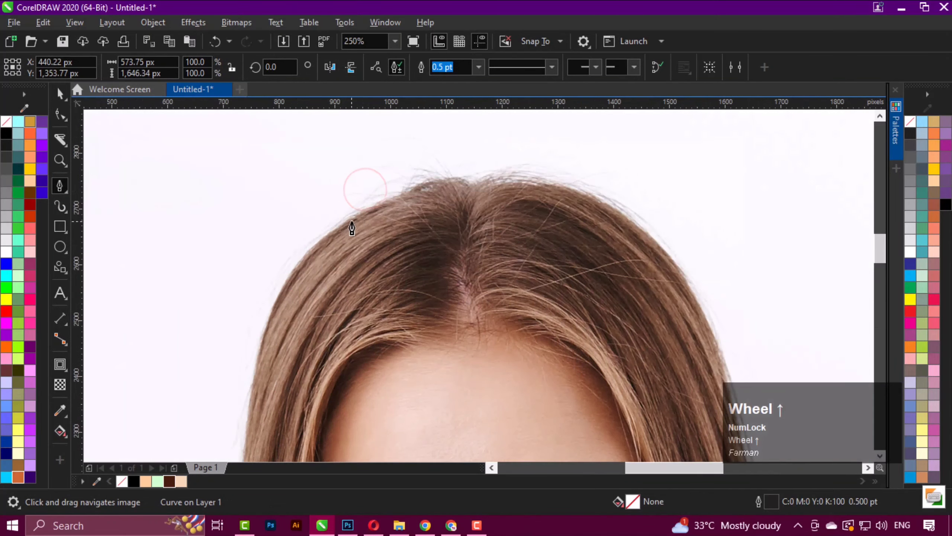
left_click(346, 215)
middle_click(657, 241)
left_click(396, 298)
middle_click(396, 303)
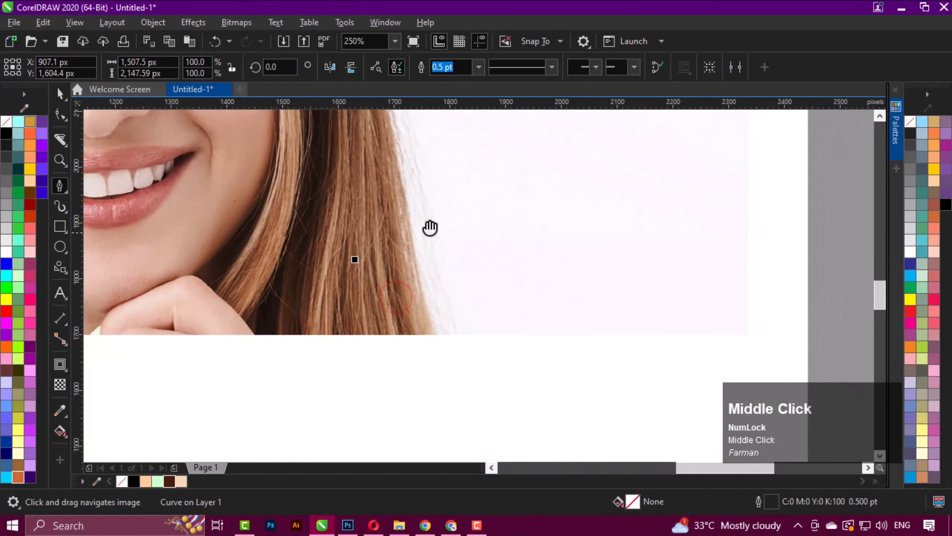
scroll(404, 314, "down", 2)
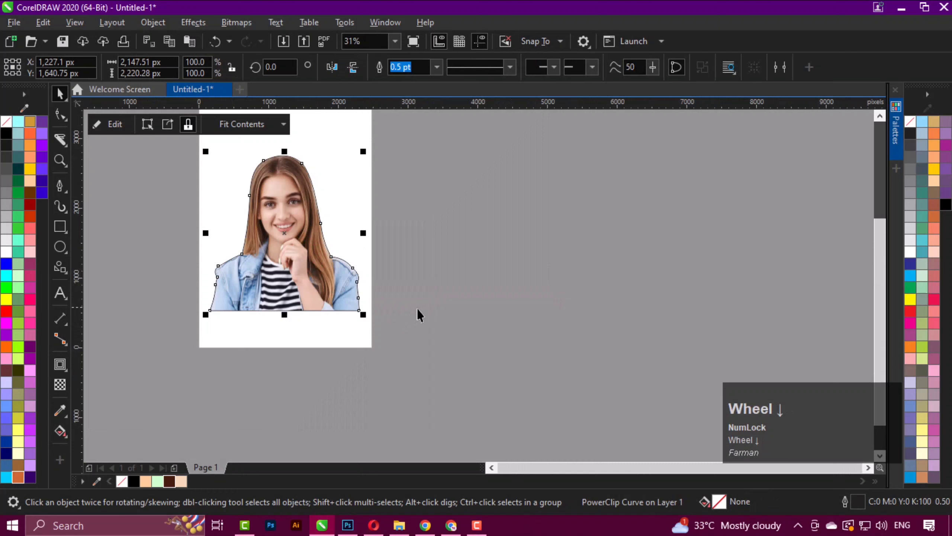
Step: Remove the outline from the PowerClip portrait cut-out
key("F4")
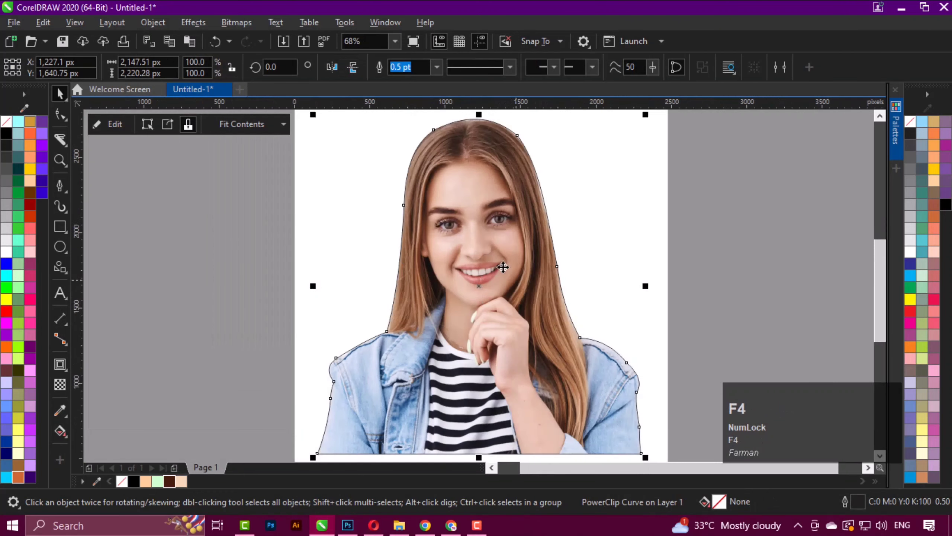
right_click(910, 121)
left_click(648, 226)
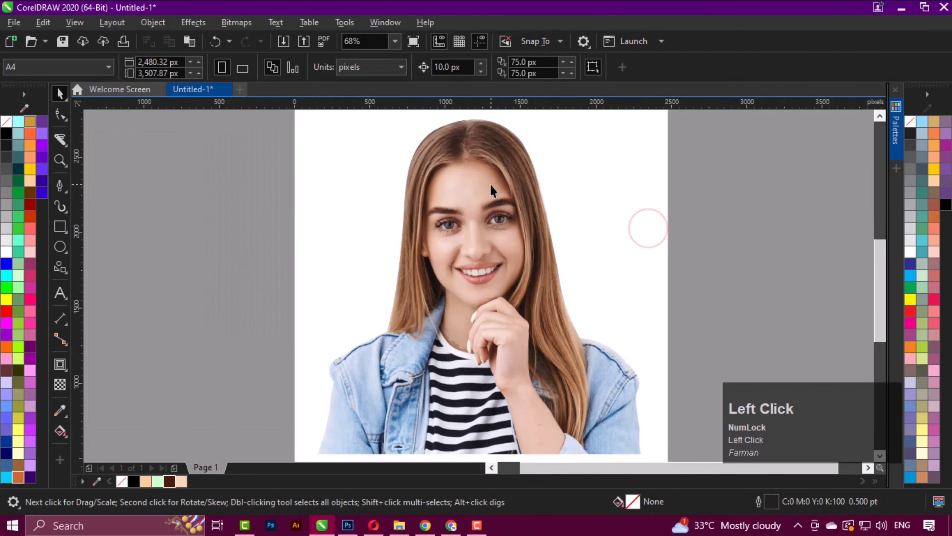
Step: Draw a slanted straight line about 1260 px wide and 227.5 px high across the forehead with the Freehand tool
scroll(490, 184, "up", 2)
middle_click(491, 198)
left_click(60, 184)
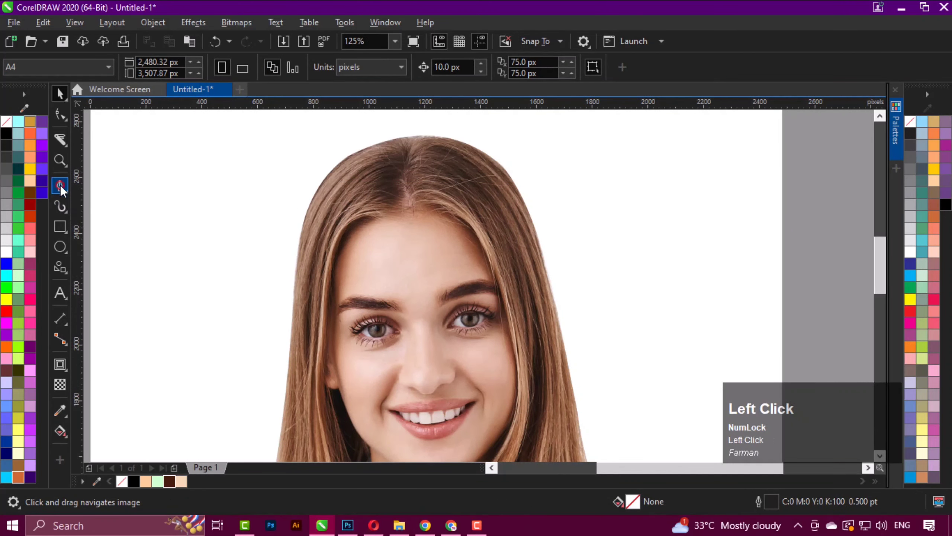
left_click(105, 186)
scroll(385, 296, "down", 1)
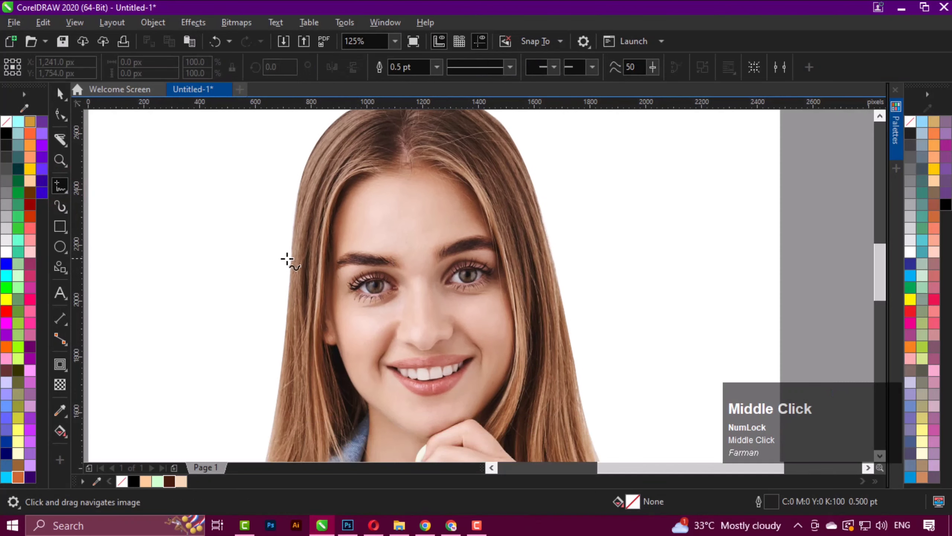
left_click(231, 255)
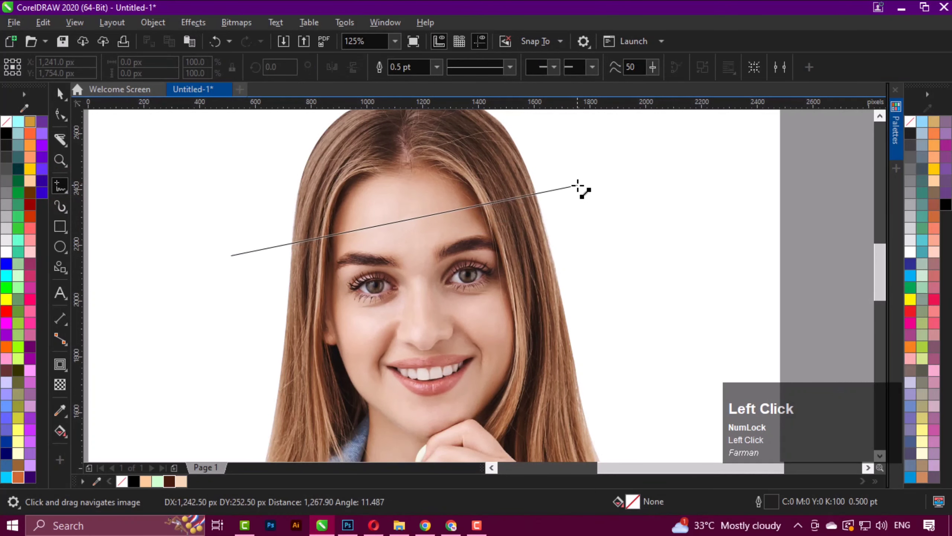
left_click(582, 192)
key("space")
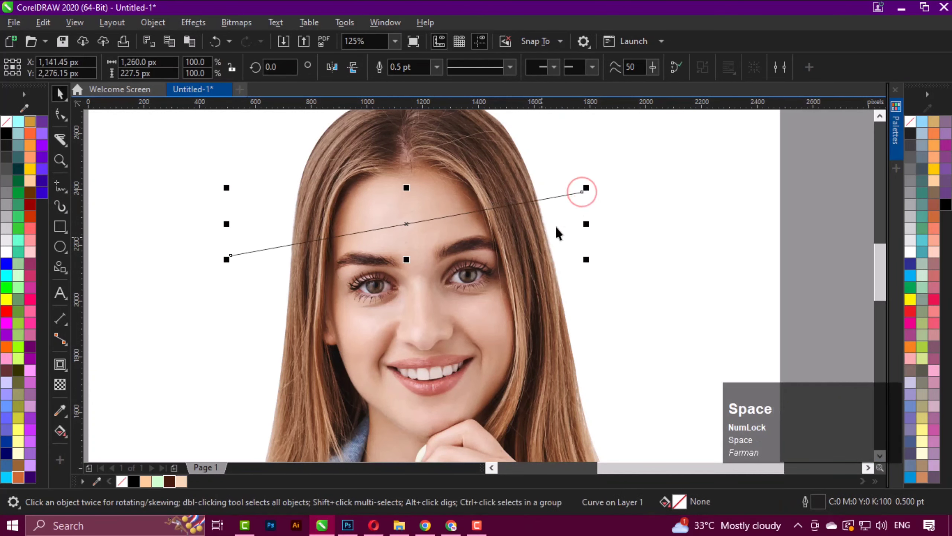
Step: Trim the portrait with the slanted forehead line and delete the line
scroll(491, 265, "down", 1)
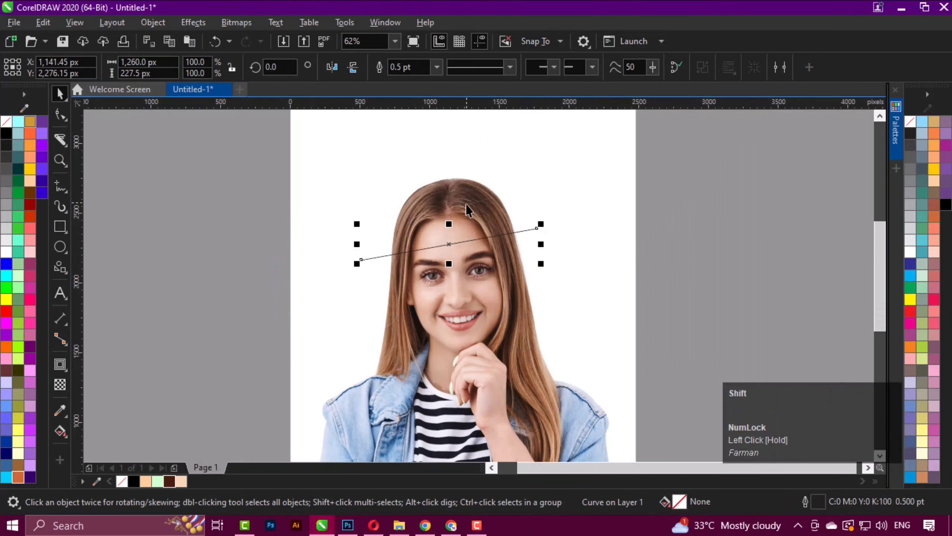
left_click(467, 194, "shift")
left_click(619, 237)
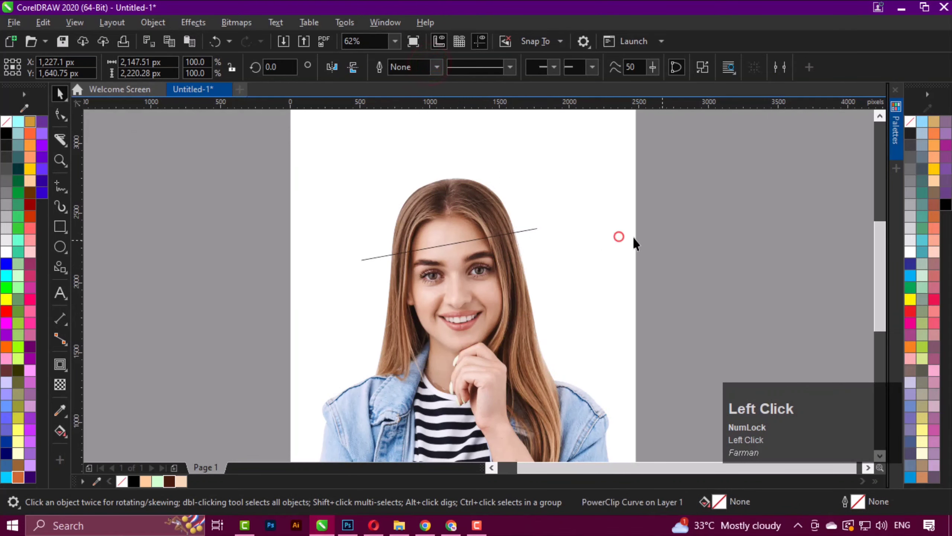
left_click_drag(714, 208, 332, 286)
key("Delete")
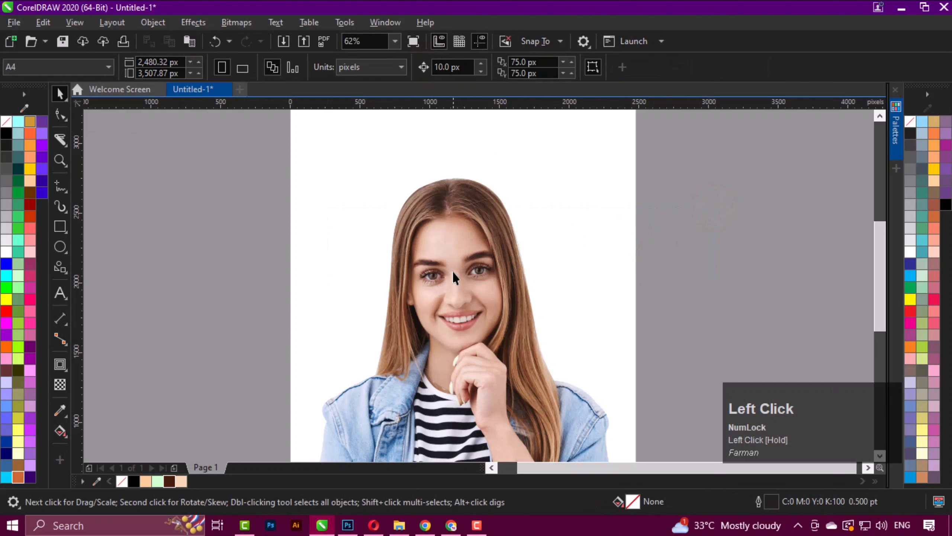
Step: Break the trimmed portrait PowerClip curve apart
left_click(471, 235)
right_click(457, 212)
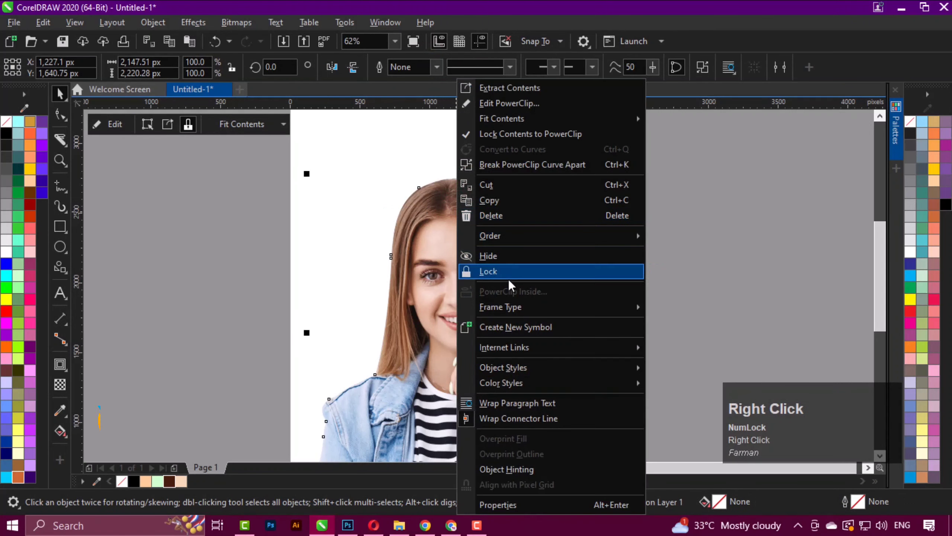
left_click(529, 166)
middle_click(578, 187)
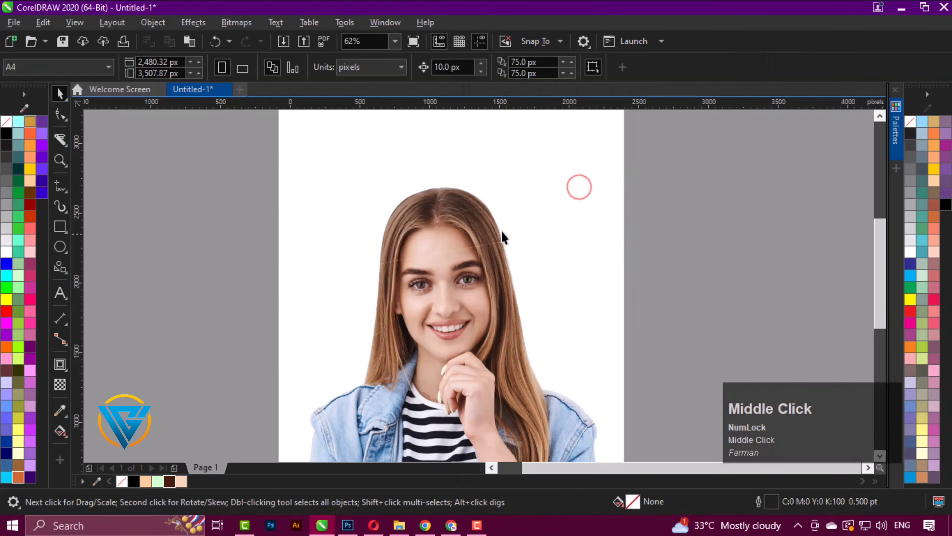
Step: Move the cut-off top of the head upward and tilt it to leave a gap above the eyebrows
left_click(412, 263)
scroll(412, 247, "up", 3)
left_click_drag(412, 248, 380, 213)
left_click(572, 229)
Step: Draw a flat ellipse about 882.5 by 192.5 px across the cut edge of the upper head piece
key("F7")
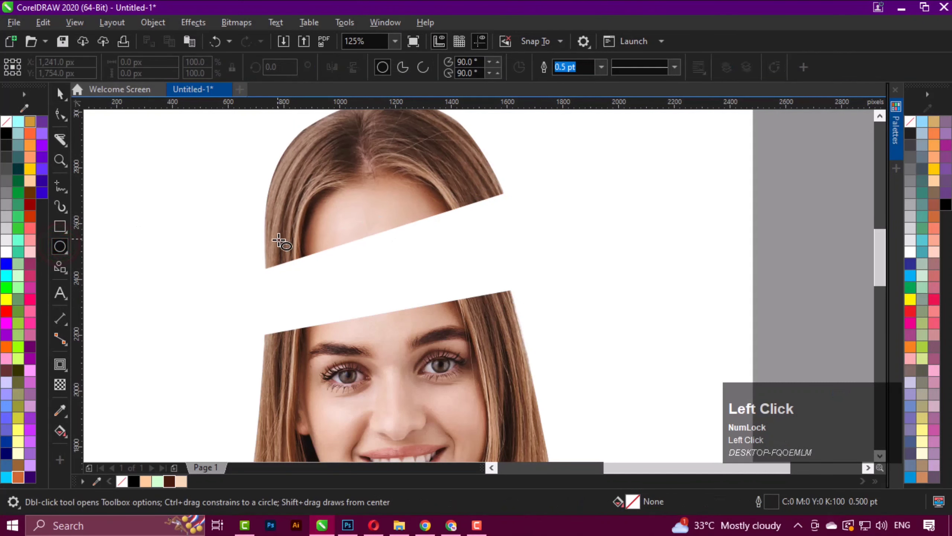
left_click_drag(259, 224, 506, 278)
key("space")
scroll(417, 263, "up", 2)
left_click(415, 262)
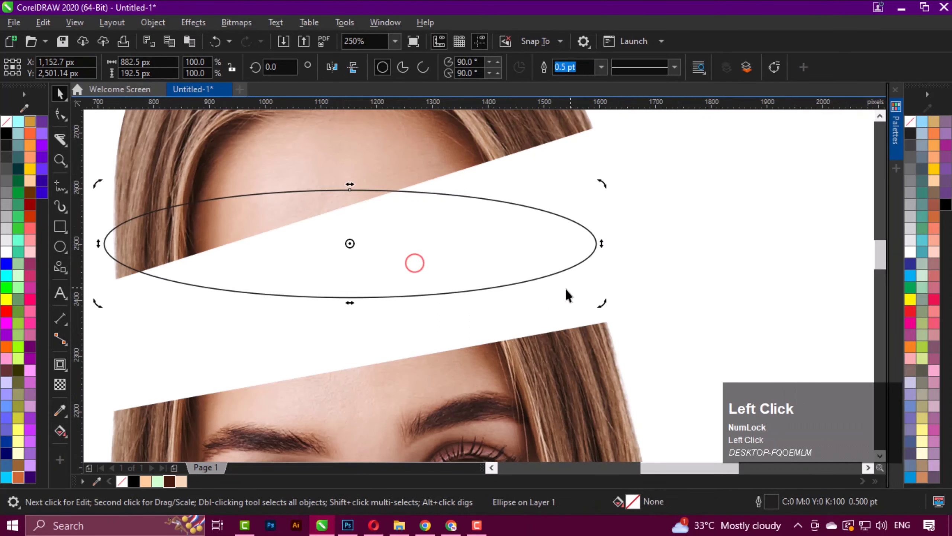
left_click_drag(600, 304, 621, 244)
left_click_drag(362, 261, 379, 251)
key("ctrl+z")
key("ctrl+z")
Step: Make the ellipse slightly taller, rotate it to about 17 degrees and centre it on the upper piece's cut edge
left_click_drag(350, 300, 346, 308)
left_click(405, 263)
left_click_drag(604, 313, 612, 256)
left_click_drag(429, 259, 436, 241)
middle_click(628, 195)
left_click(557, 226)
left_click_drag(602, 187, 599, 175)
mouse_move(355, 269)
left_mouse_down()
mouse_move(341, 267)
mouse_move(349, 258)
left_mouse_up()
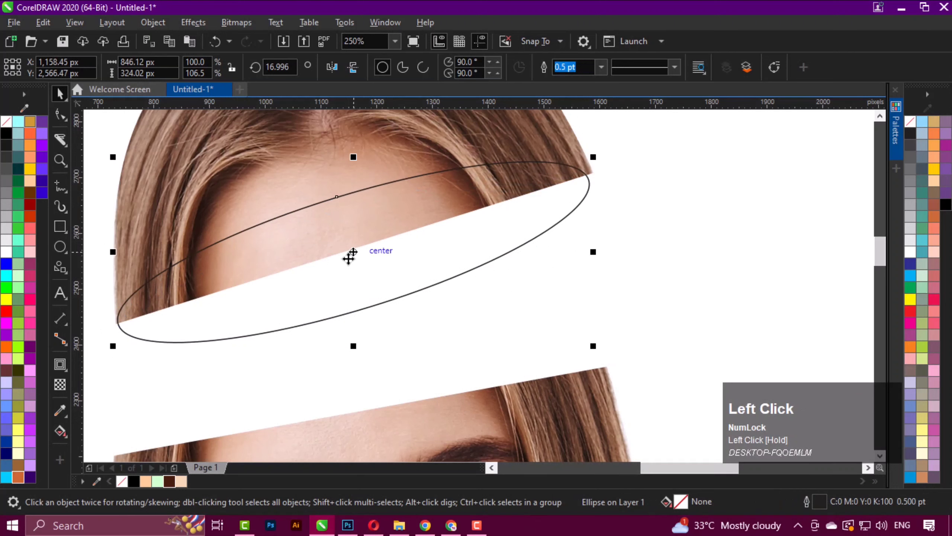
Step: Enlarge the ellipse to about 861 by 330 px so its ends meet the hair edges of the upper piece
left_click_drag(592, 157, 600, 154)
scroll(122, 366, "up", 2)
middle_click(169, 327)
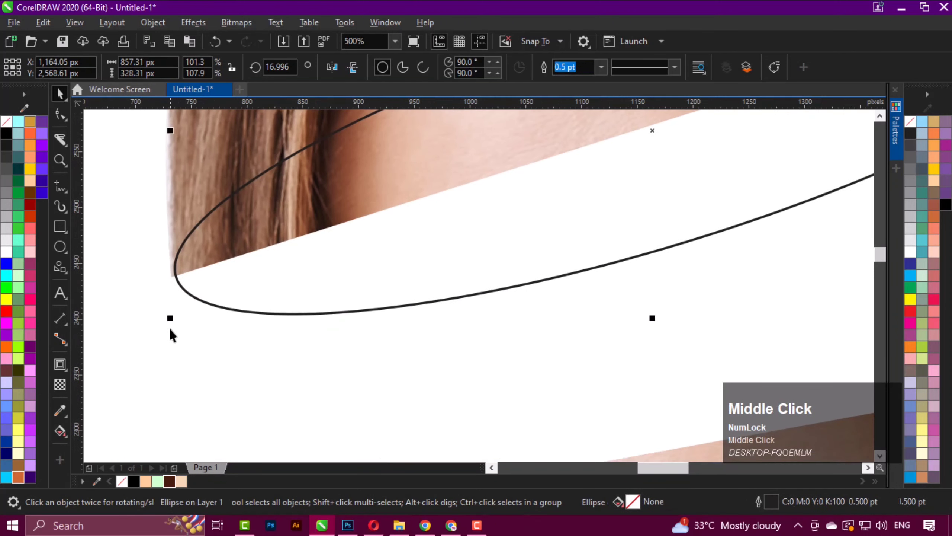
left_click_drag(170, 317, 158, 321)
scroll(157, 321, "down", 3)
middle_click(277, 319)
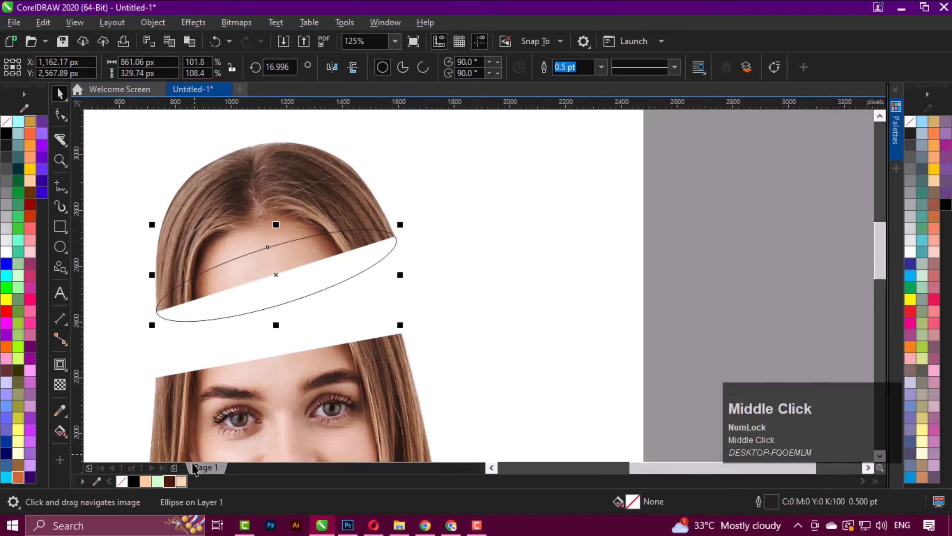
Step: Fill the ellipse with dark brown #491E0F and remove its outline
left_click(171, 480)
left_click(169, 481)
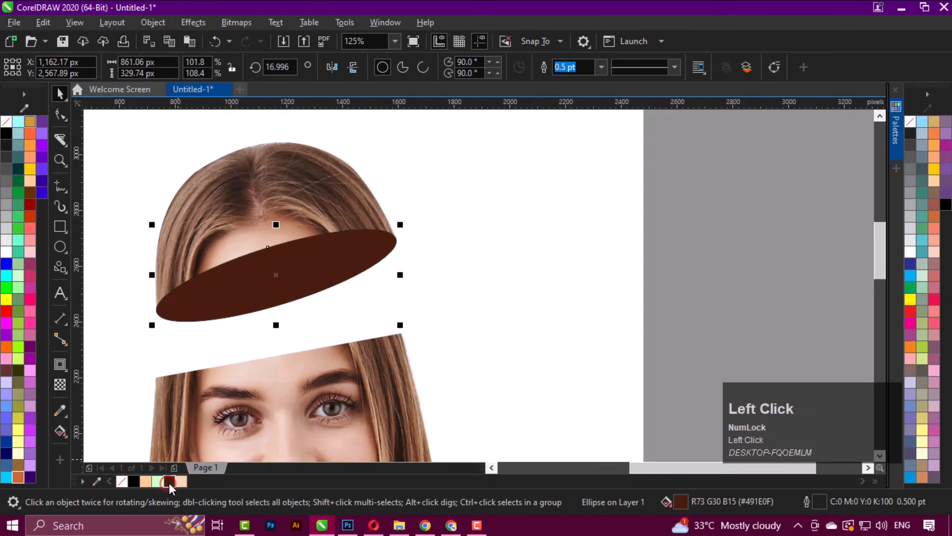
right_click(910, 121)
middle_click(292, 317)
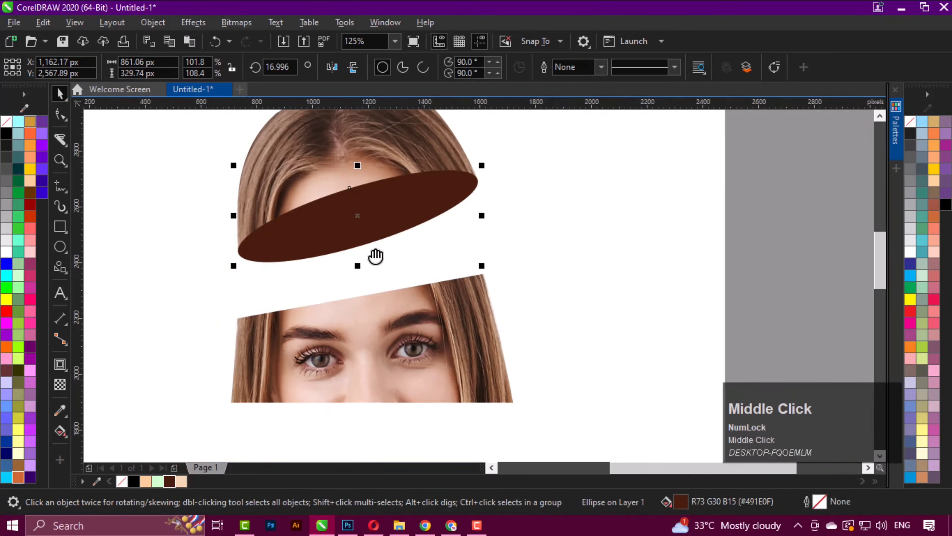
Step: Copy the brown ellipse down to the lower head piece and rotate the copy to about 11.3 degrees
left_click_drag(379, 216, 373, 278)
right_click(373, 281)
scroll(410, 283, "up", 2)
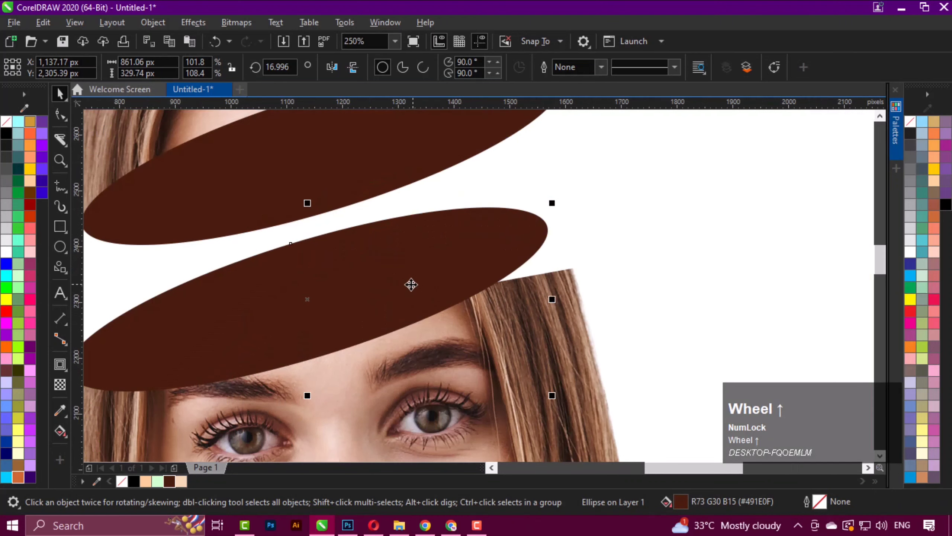
left_click(415, 281)
left_click_drag(554, 202, 558, 213)
middle_click(443, 300)
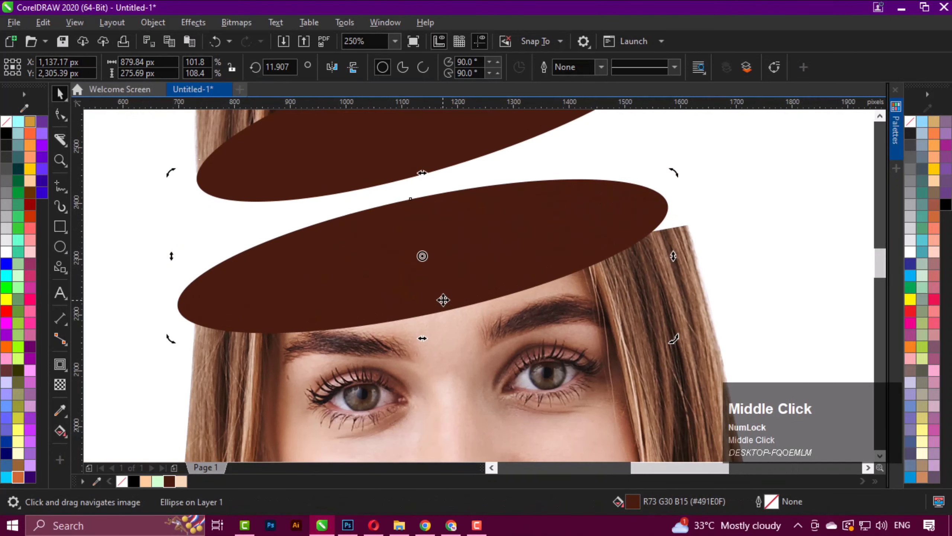
left_click_drag(671, 188, 674, 173)
left_click(427, 285)
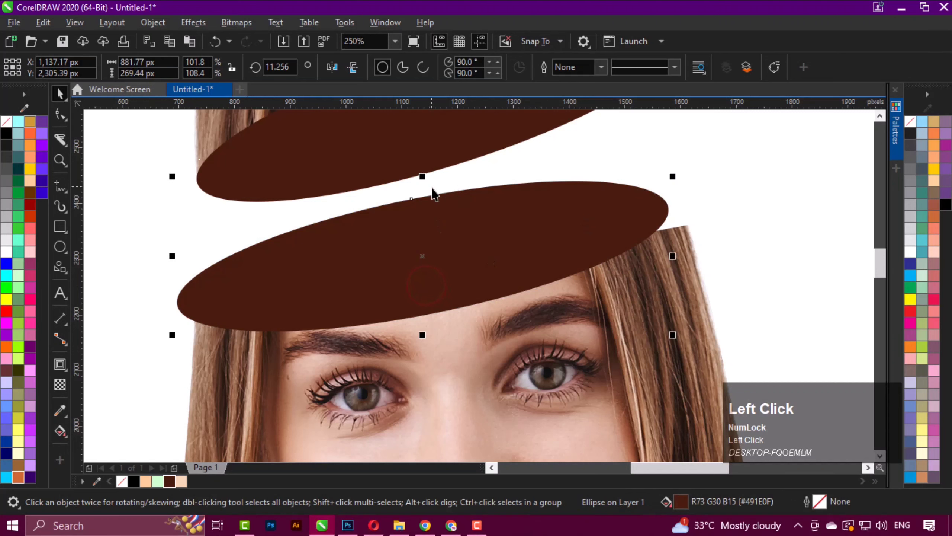
Step: Flatten the copied ellipse to about 154 px high and align it with the hair edge of the lower piece
left_click_drag(423, 176, 425, 222)
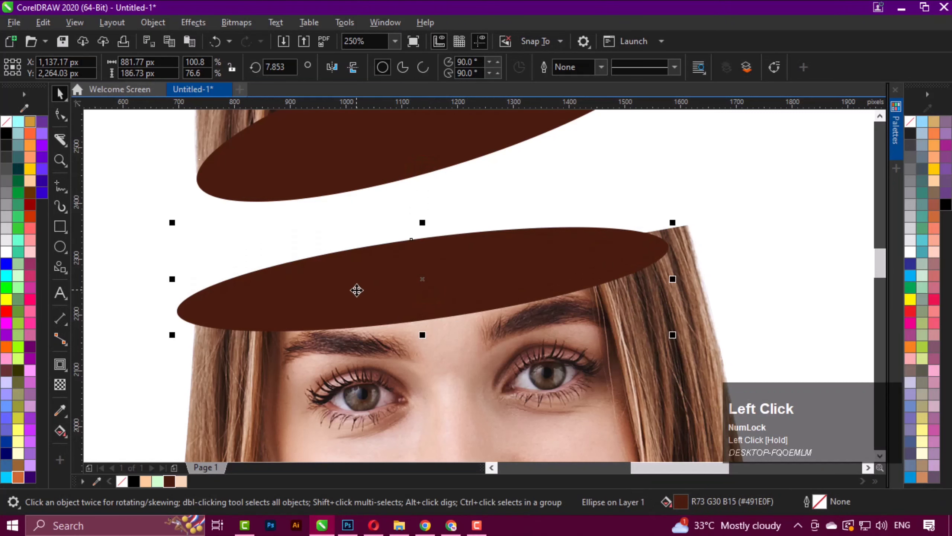
left_click_drag(356, 289, 377, 302)
middle_click(601, 283)
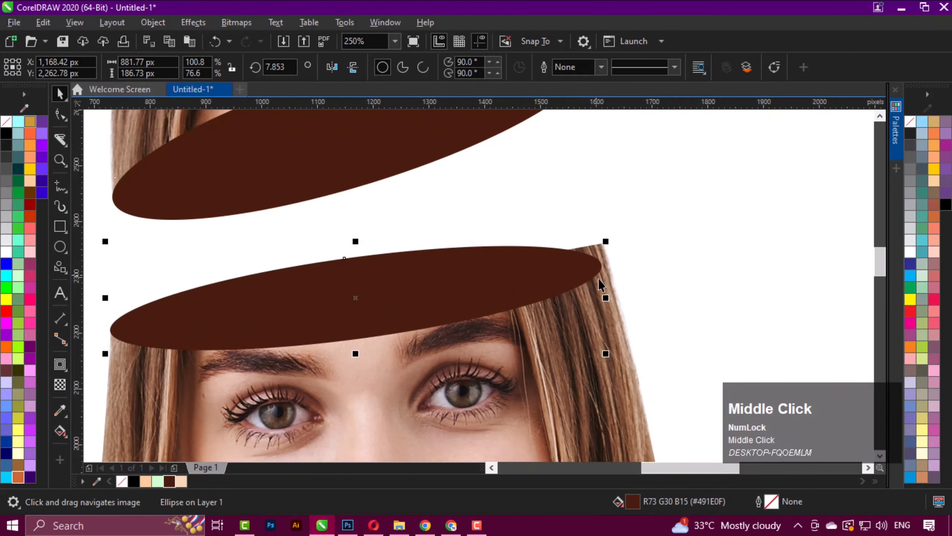
left_click_drag(355, 241, 355, 259)
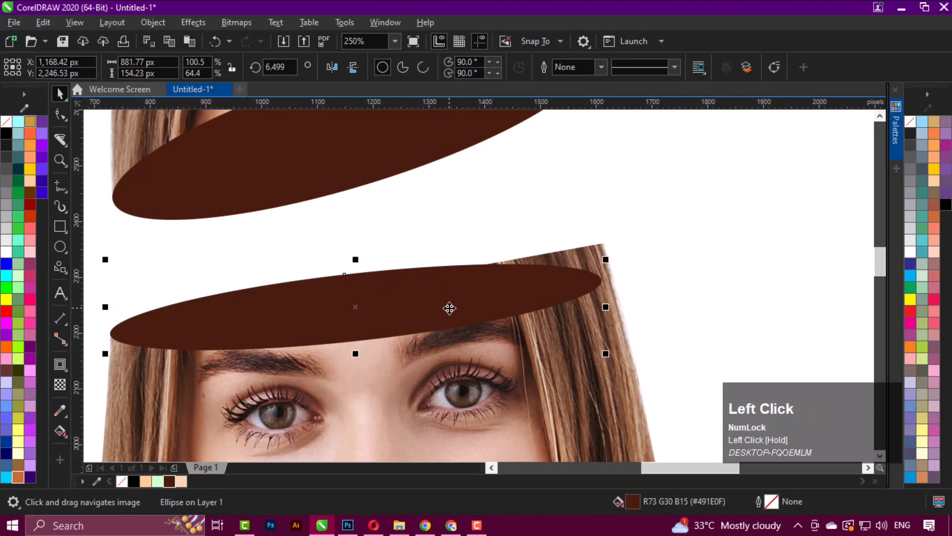
Step: Rotate the lower ellipse to about 10.2 degrees and enlarge it to about 894 by 198 px
left_click(474, 299)
mouse_move(609, 260)
left_mouse_down()
mouse_move(614, 249)
mouse_move(605, 254)
left_mouse_up()
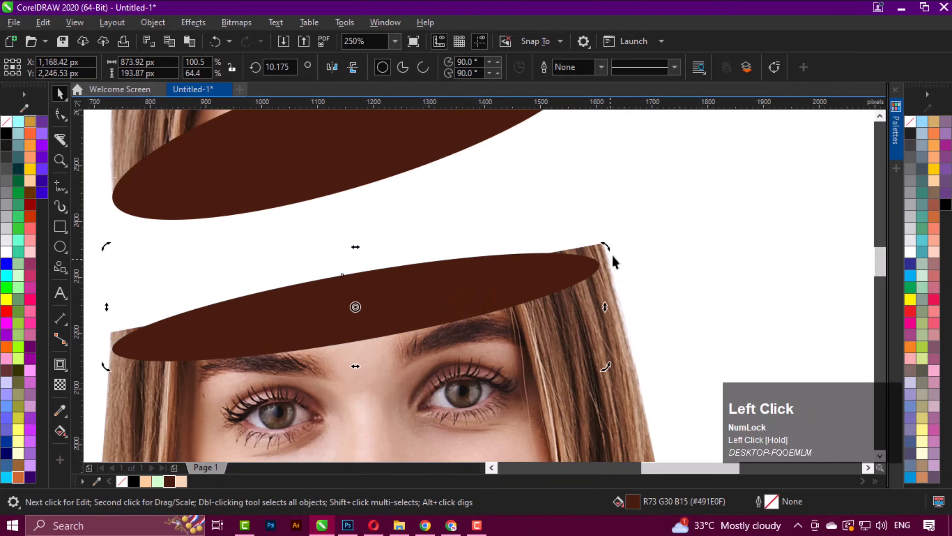
left_click(604, 259)
left_click_drag(604, 365, 613, 367)
Step: Position the lower ellipse on the lower piece's cut edge and narrow it to about 888 px to fit between the hair edges
scroll(218, 344, "up", 2)
left_click_drag(218, 344, 328, 323)
middle_click(327, 323)
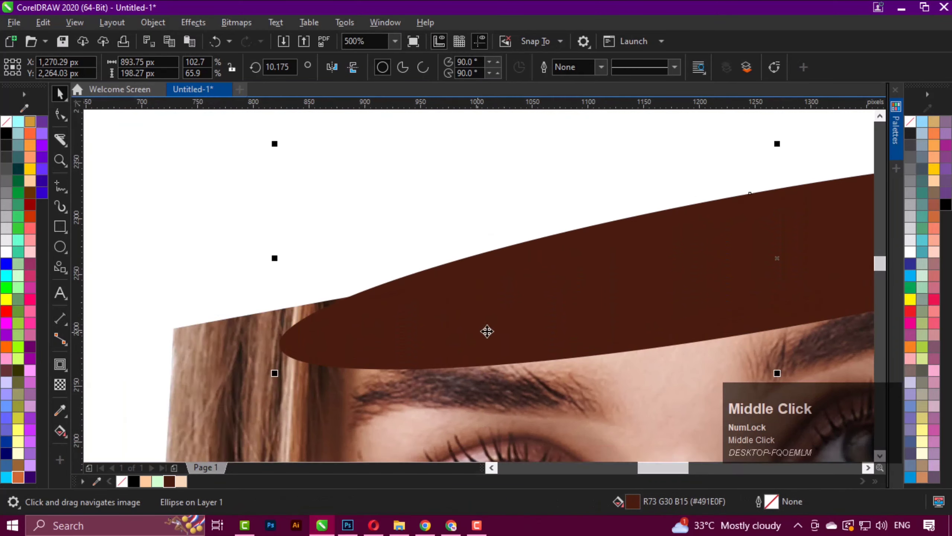
left_click_drag(470, 329, 361, 323)
scroll(265, 278, "down", 2)
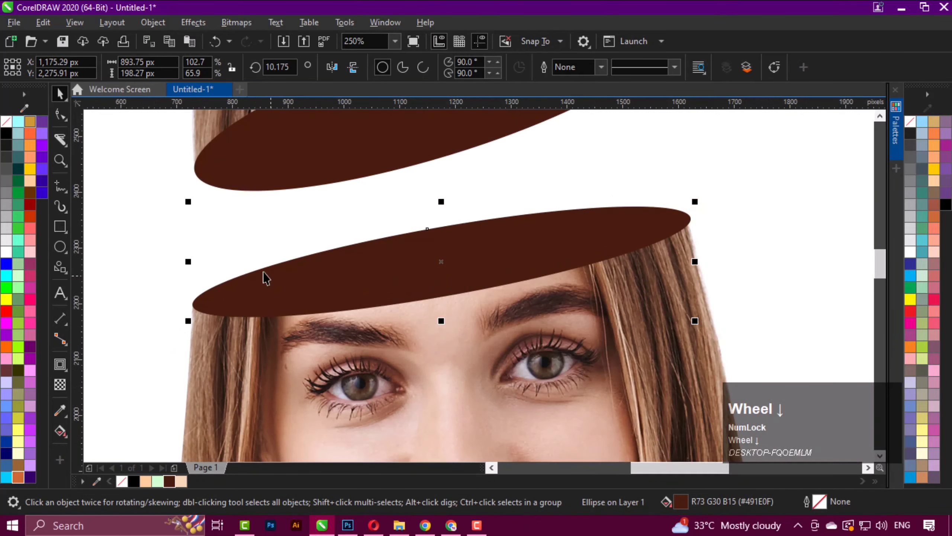
scroll(683, 228, "up", 2)
left_click_drag(707, 294, 692, 294)
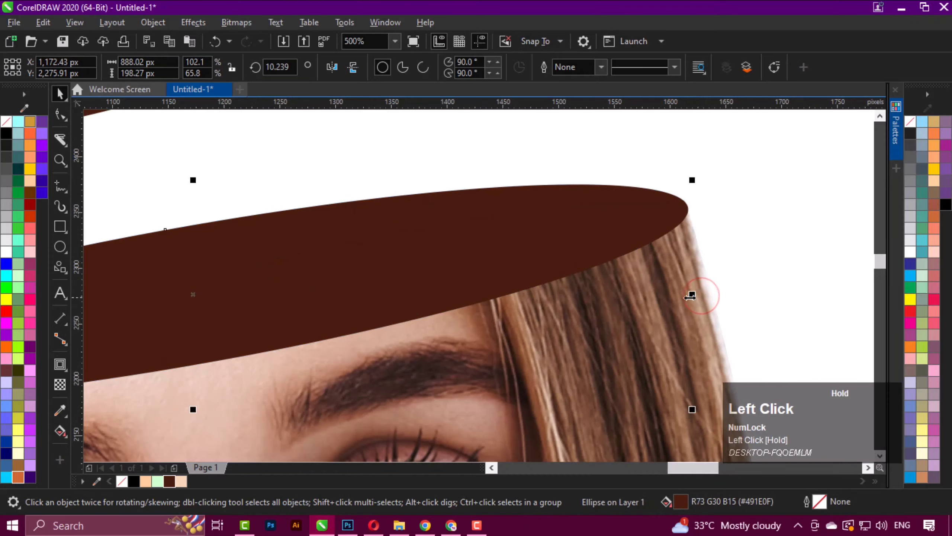
scroll(543, 256, "down", 4)
middle_click(544, 256)
Step: Add a one-step inside contour with a 7.86 px offset to the upper brown ellipse
left_click(399, 299)
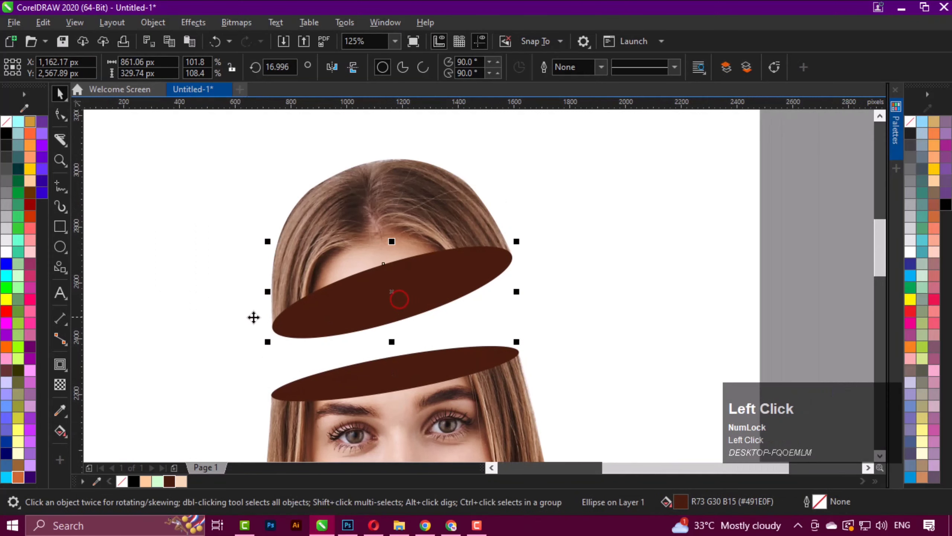
left_click(64, 362)
left_click(97, 376)
scroll(380, 274, "up", 2)
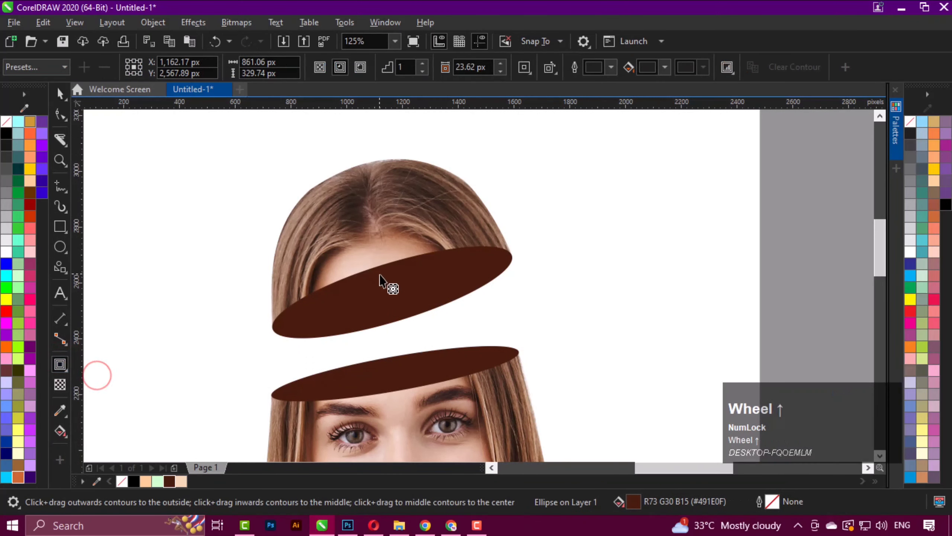
left_click_drag(391, 257, 392, 222)
key("space")
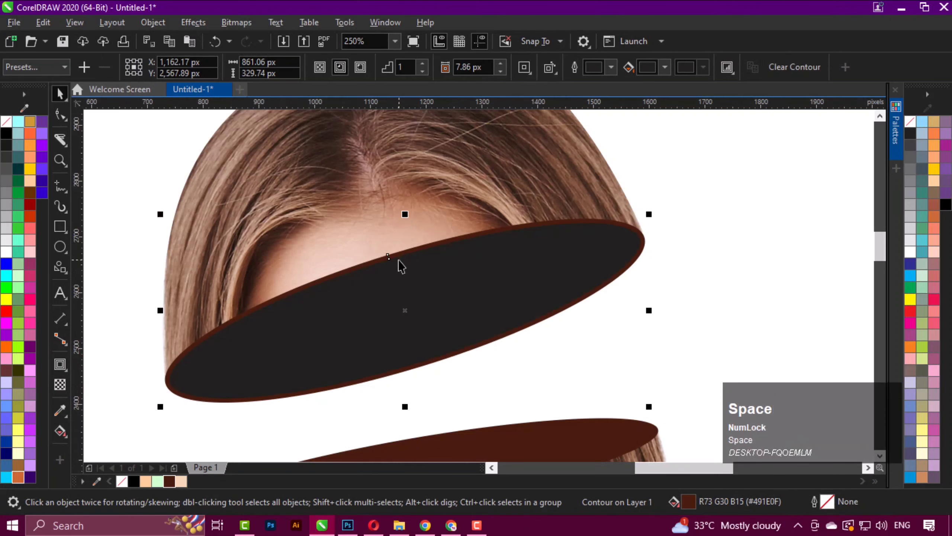
scroll(401, 265, "up", 2)
middle_click(401, 264)
scroll(403, 282, "down", 2)
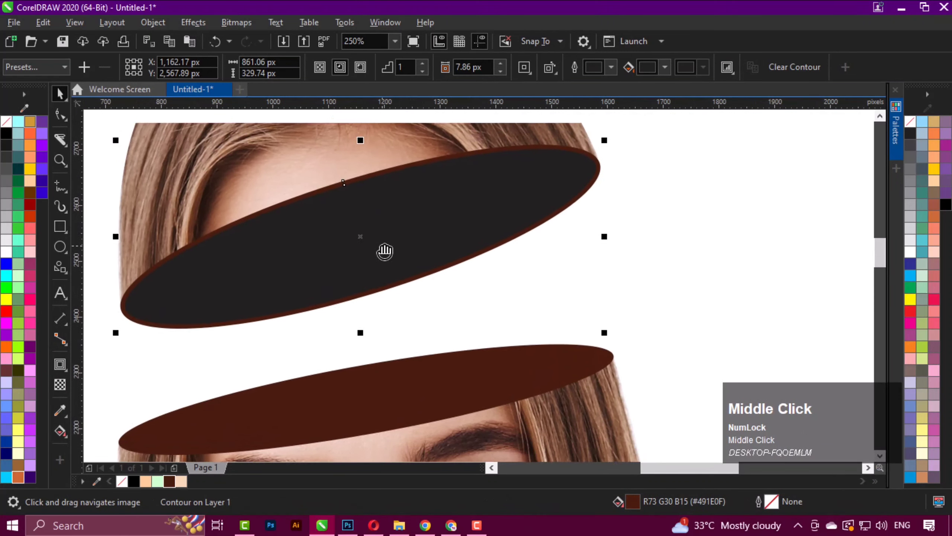
Step: Break apart the upper ellipse's contour and fill the separated inner shape with dark brown R73 G30 B15
right_click(382, 249)
left_click(435, 261)
left_click(519, 276)
middle_click(403, 279)
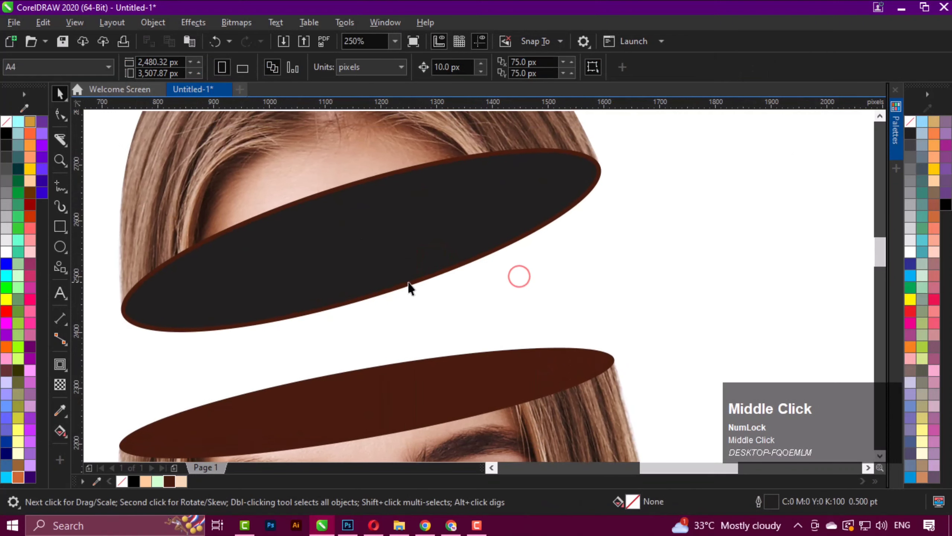
left_click(361, 252)
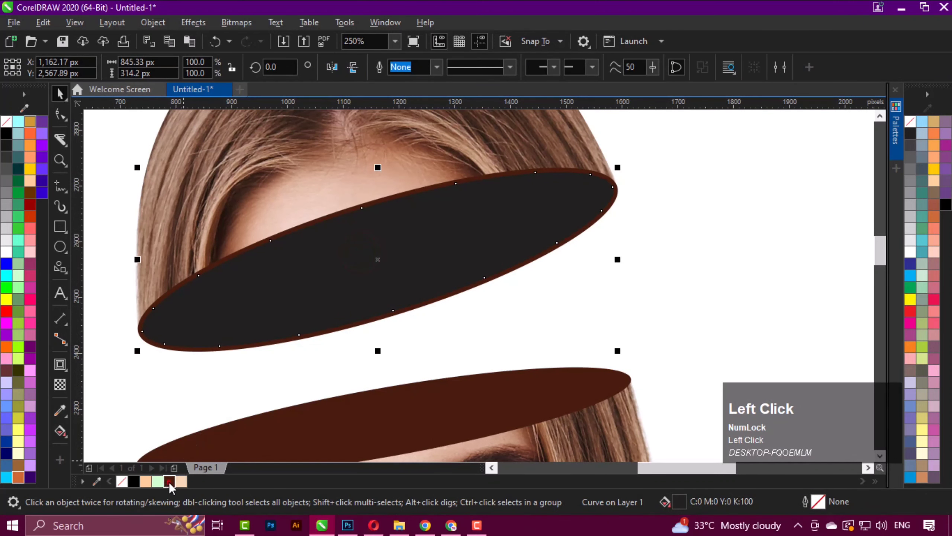
left_click(169, 481)
left_click(635, 266)
Step: Apply a lengthwise linear fountain fill to the outer upper ellipse, with dark brown ends and a peach midpoint at about 46%
scroll(370, 208, "up", 2)
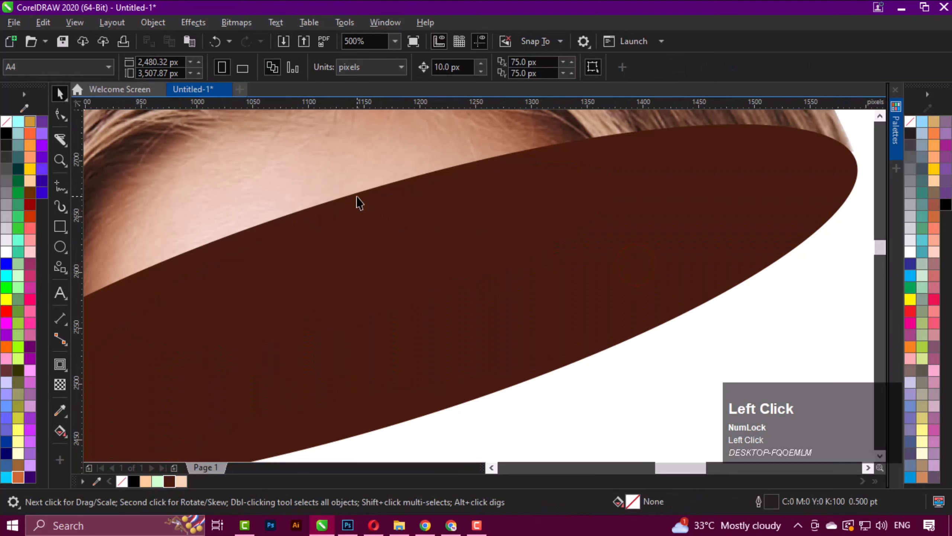
left_click(356, 197)
middle_click(325, 238)
scroll(325, 243, "down", 2)
key("g")
left_click(149, 310)
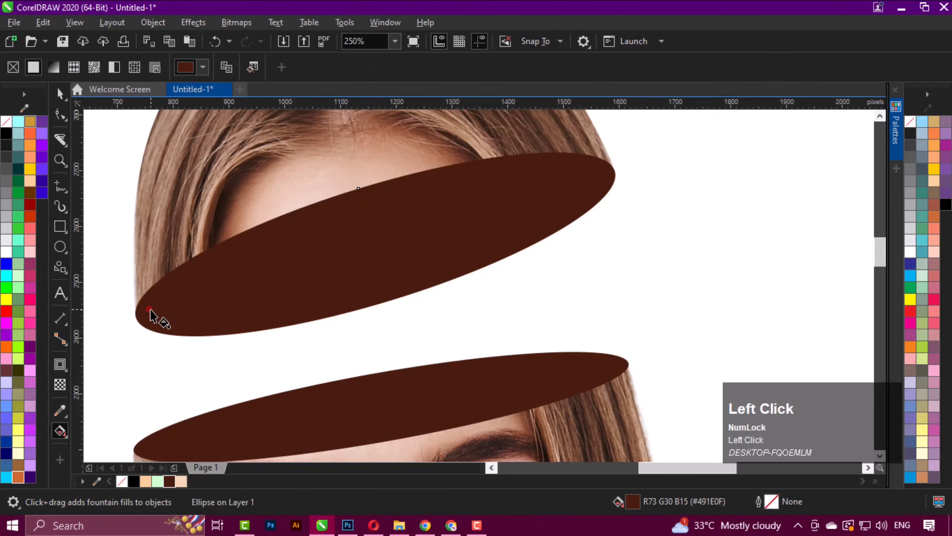
left_click_drag(150, 310, 587, 173)
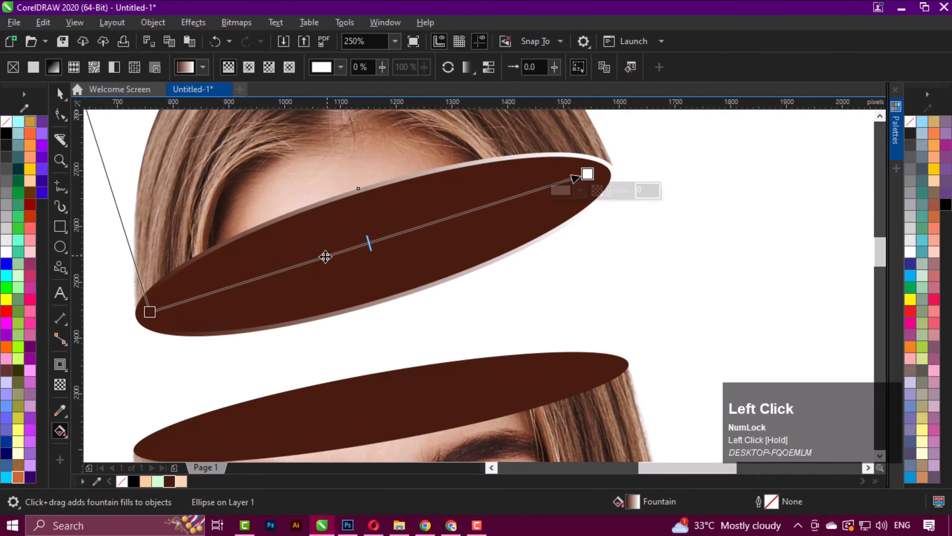
double_click(334, 254)
left_click_drag(182, 480, 355, 255)
left_click_drag(177, 483, 591, 177)
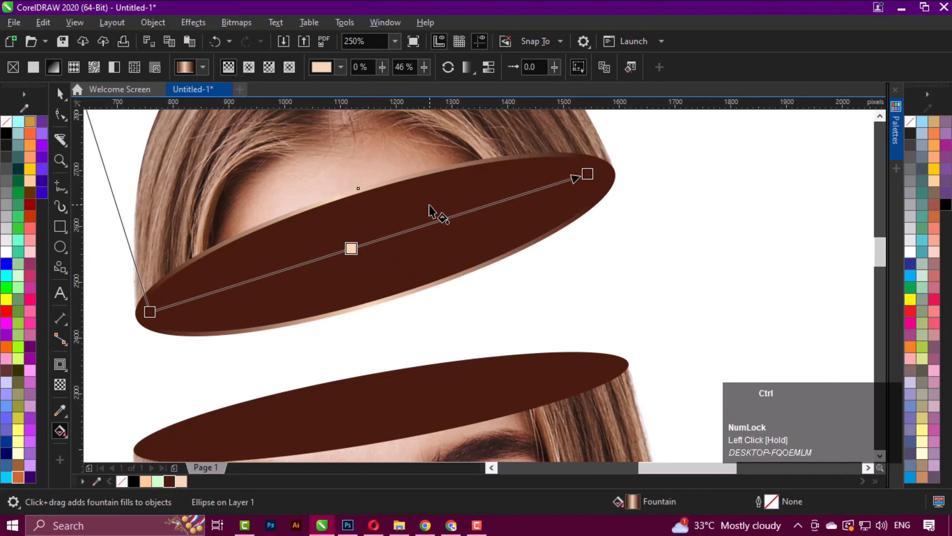
Step: Shift the peach stop of the upper rim's gradient toward its right end and add a second peach stop at 34%
left_click_drag(351, 248, 452, 237)
double_click(298, 265)
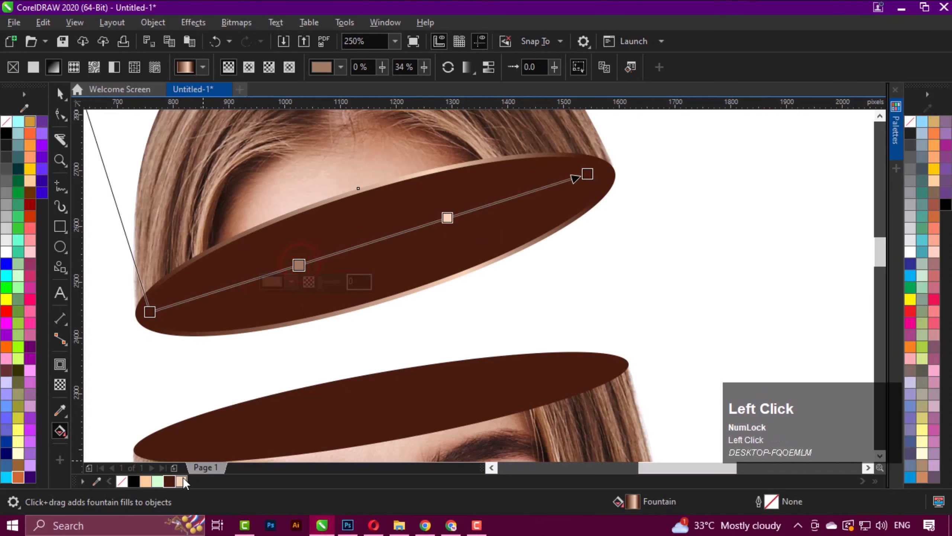
left_click_drag(183, 479, 298, 265)
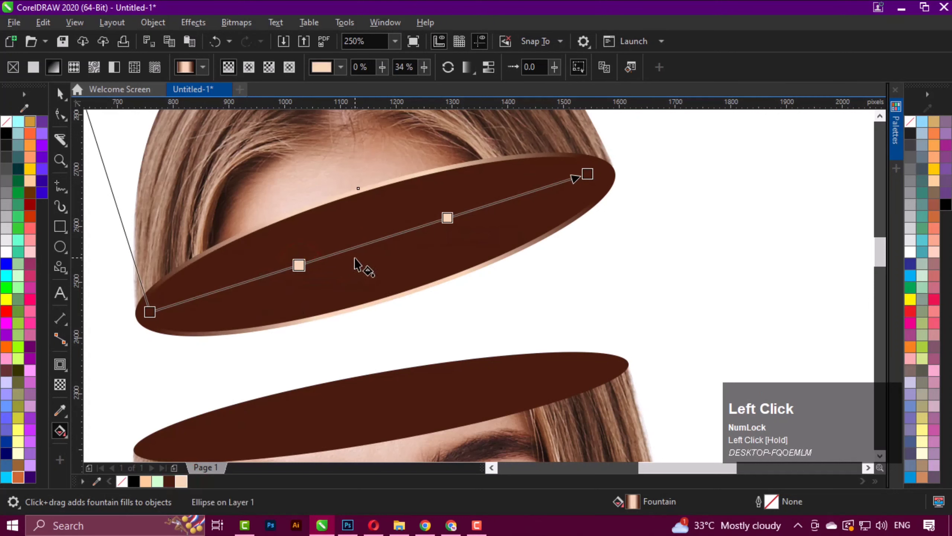
key("ctrl+space")
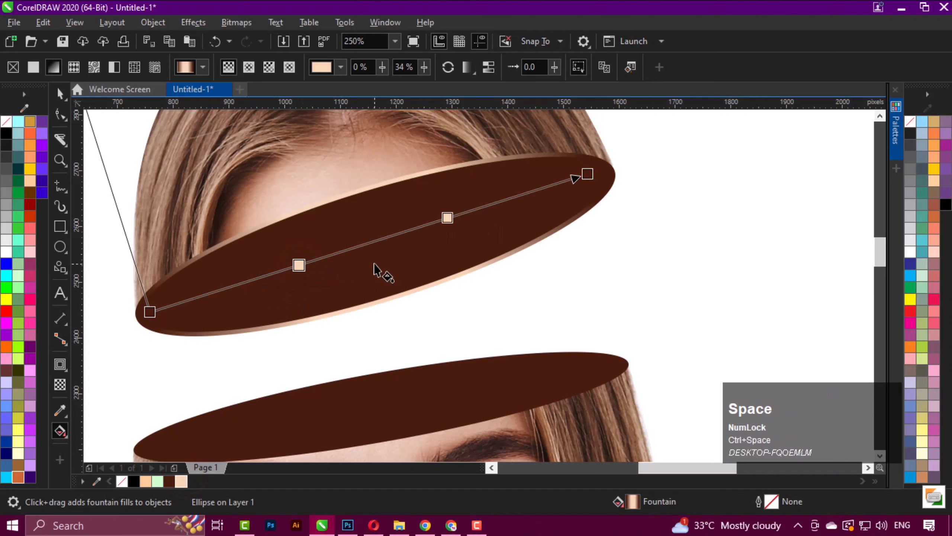
left_click(59, 95)
Step: Add an inside contour to the lower brown ellipse and break it apart into a rim and an inner shape
left_click_drag(530, 291, 527, 218)
left_click(385, 327)
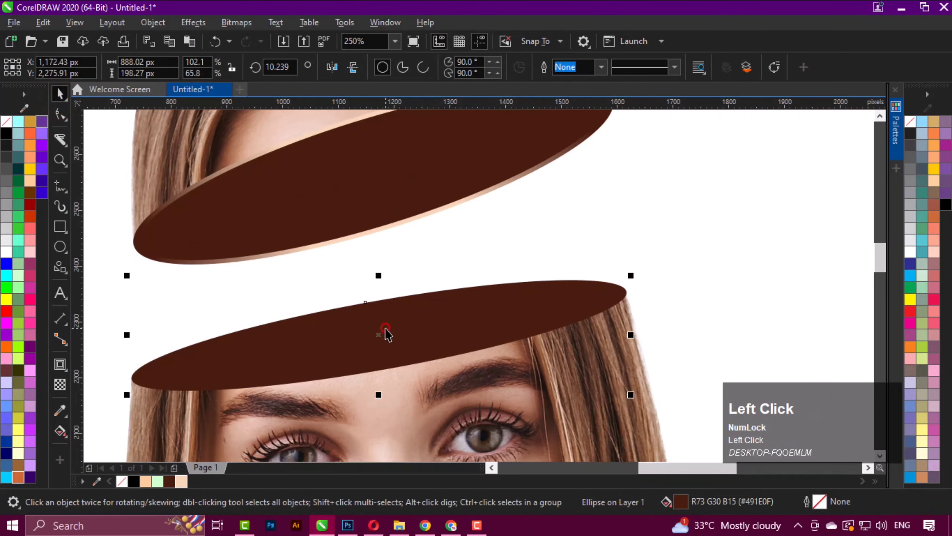
left_click_drag(304, 312, 308, 277)
left_click(62, 364)
left_click_drag(387, 295, 378, 264)
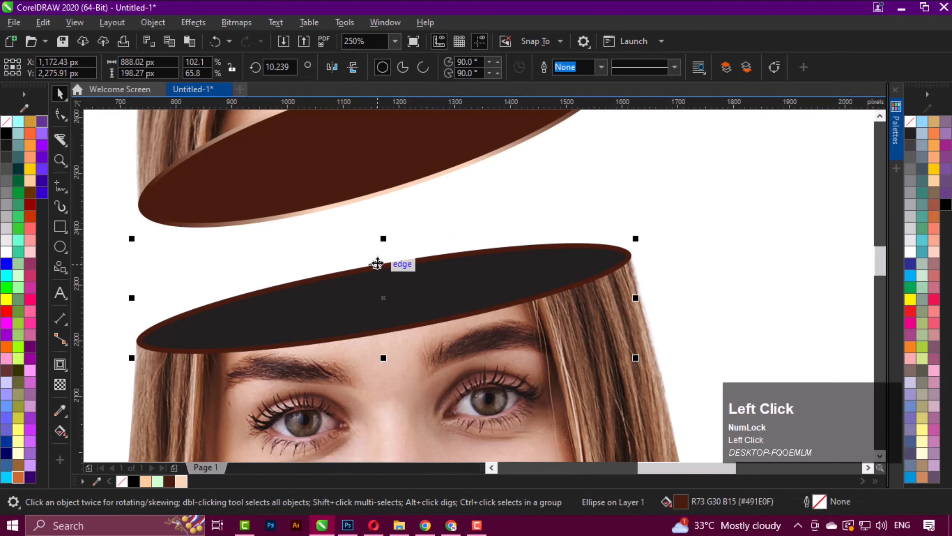
Step: Apply a lengthwise fountain fill to the outer lower ellipse and fill its inner shape with dark brown
key("g")
left_click_drag(158, 336, 604, 262)
middle_click(471, 304)
left_click(615, 243)
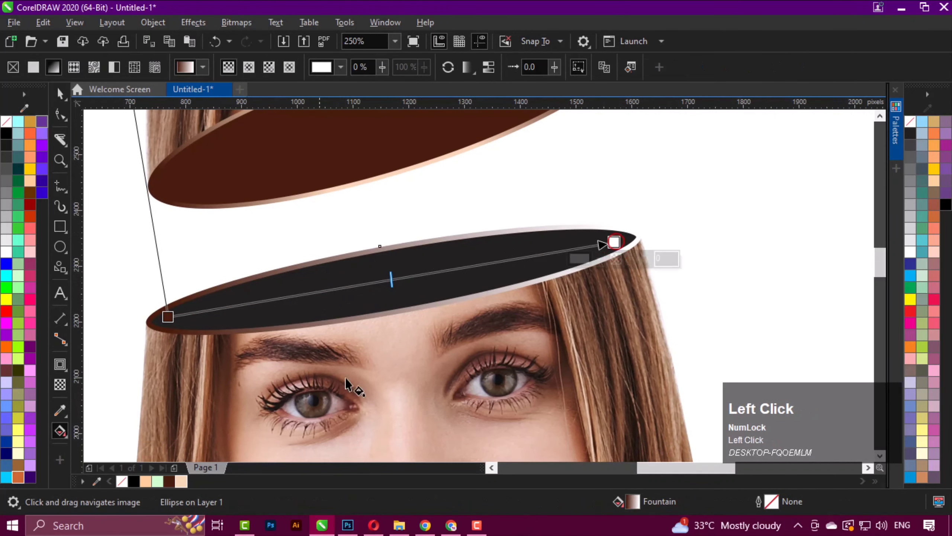
left_click_drag(174, 480, 614, 243)
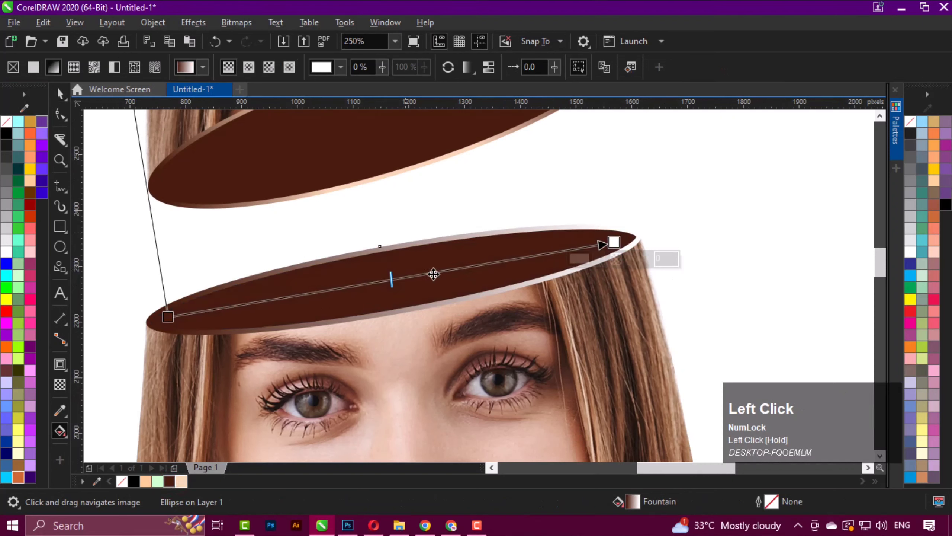
Step: Set the lower rim gradient's end color to dark brown and add a peach stop near its middle
left_click(180, 482)
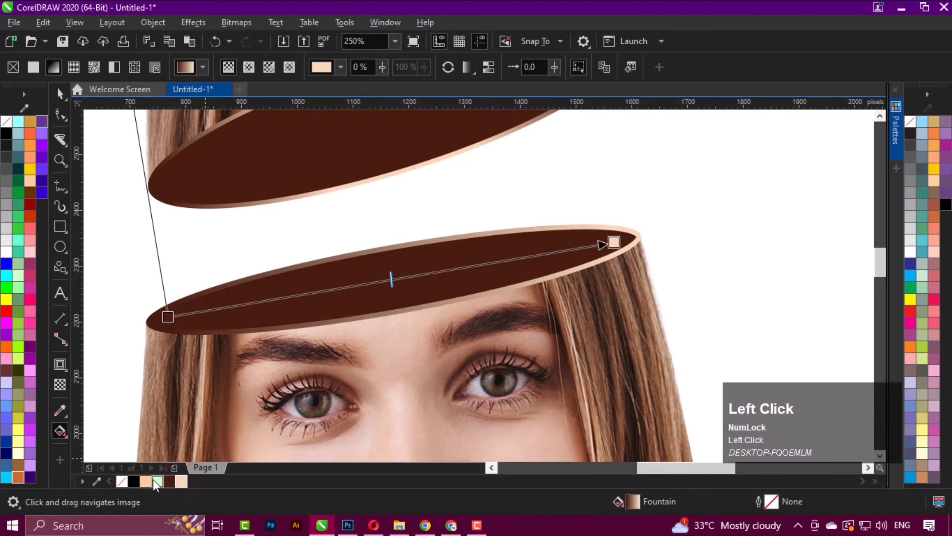
left_click_drag(169, 481, 614, 243)
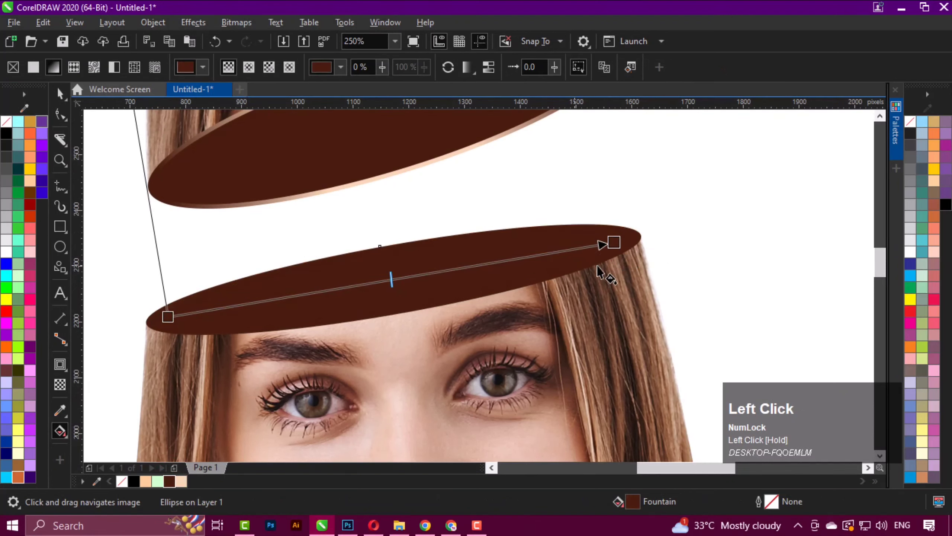
left_click_drag(182, 481, 396, 278)
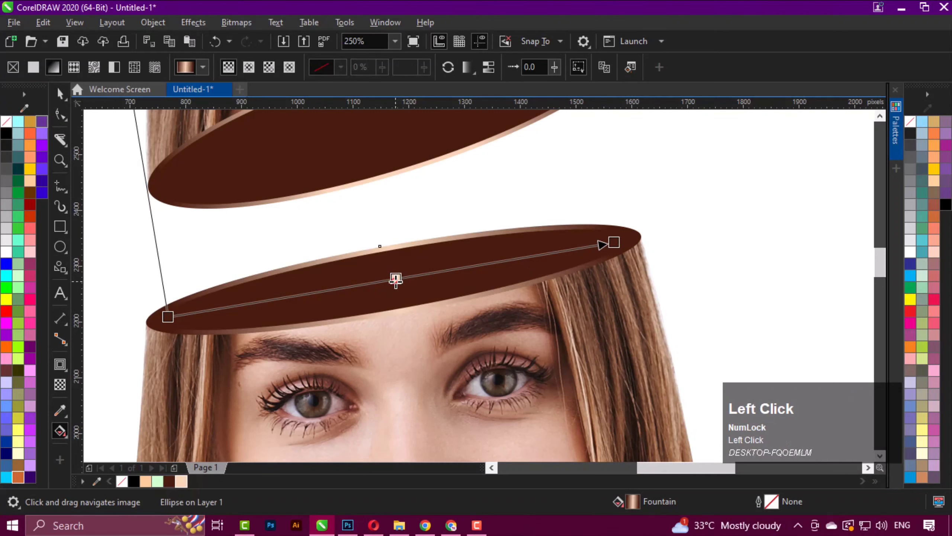
key("space")
Step: Group the top head piece with its two ellipses and move the group up to widen the gap
middle_click(439, 232)
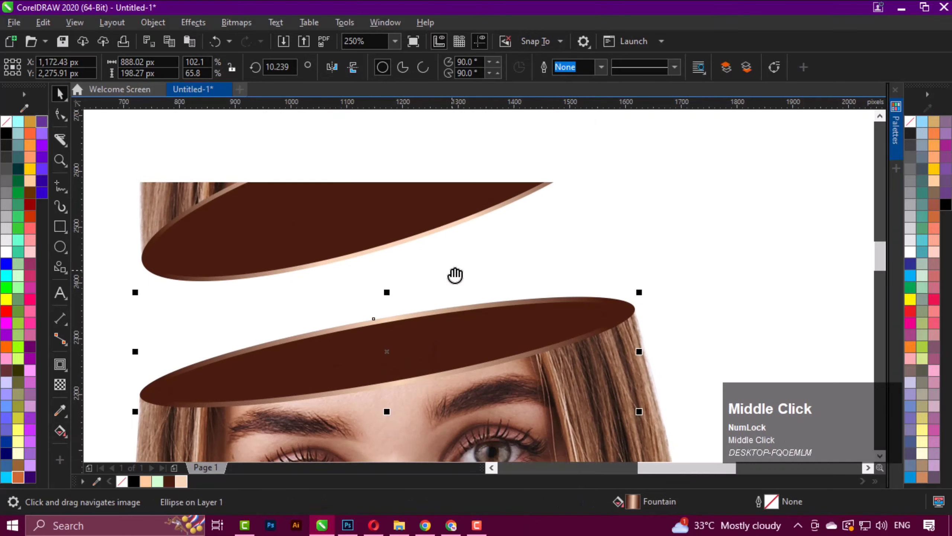
left_click(442, 253)
scroll(450, 248, "down", 2)
middle_click(460, 243)
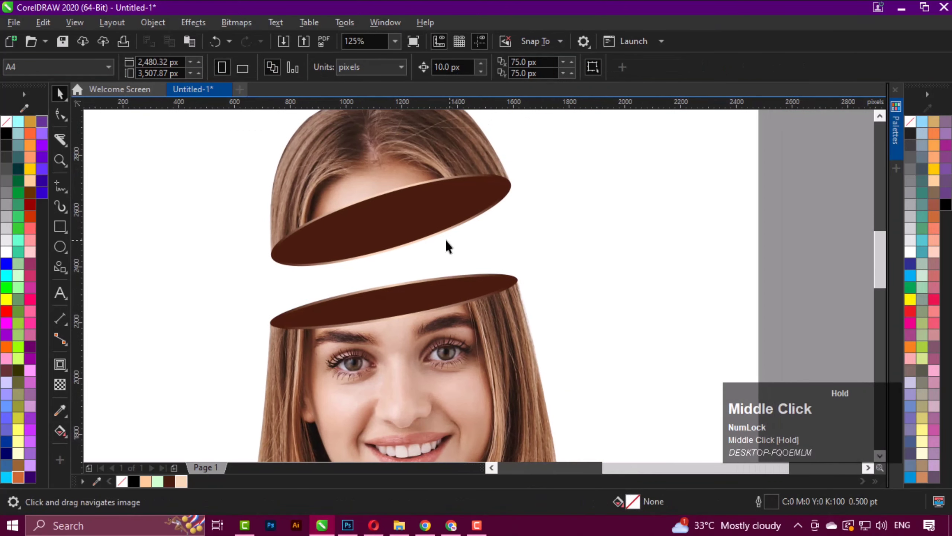
left_click_drag(202, 130, 557, 369)
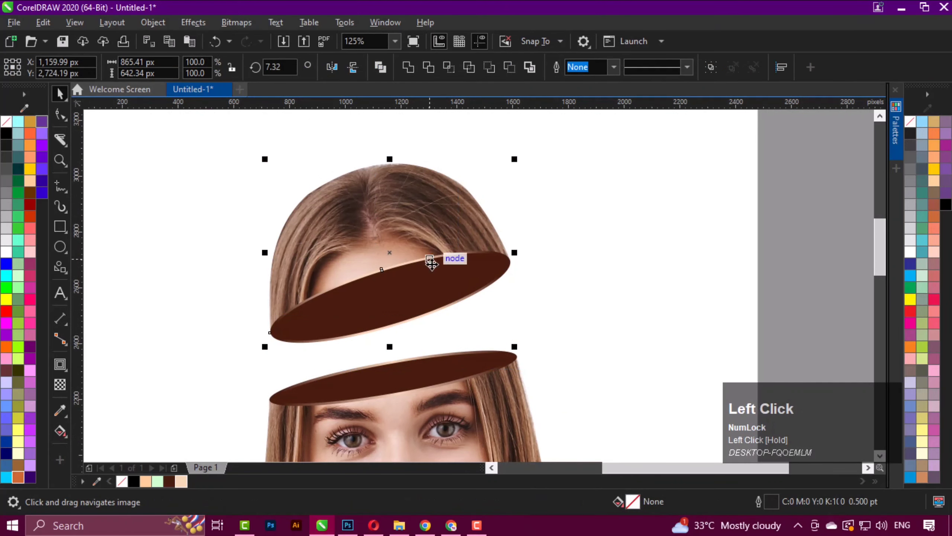
right_click(429, 261)
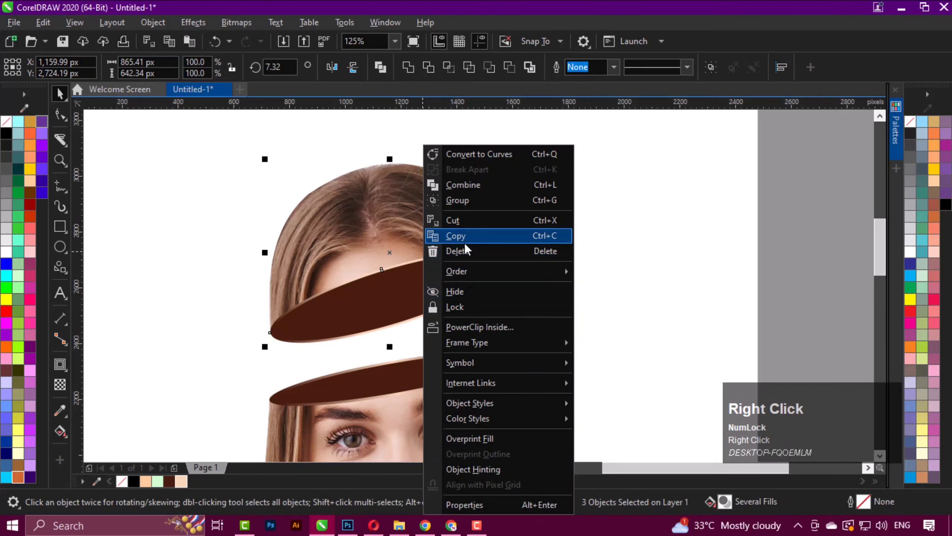
left_click(462, 200)
left_click_drag(371, 296, 372, 254)
middle_click(533, 323)
Step: Bring the chocolate image from the desktop into the CorelDRAW page
key("super+d")
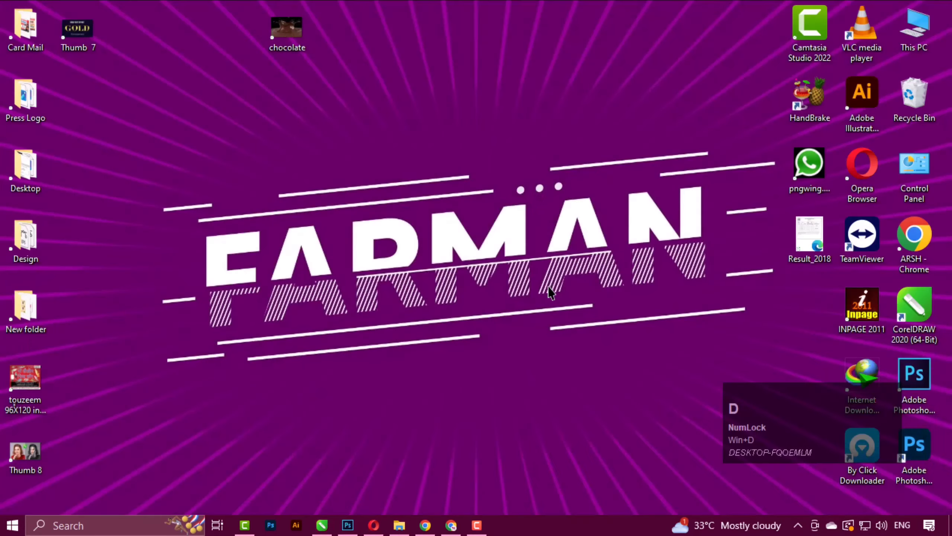
left_click(388, 191)
left_click_drag(297, 57, 641, 292)
scroll(459, 284, "down", 5)
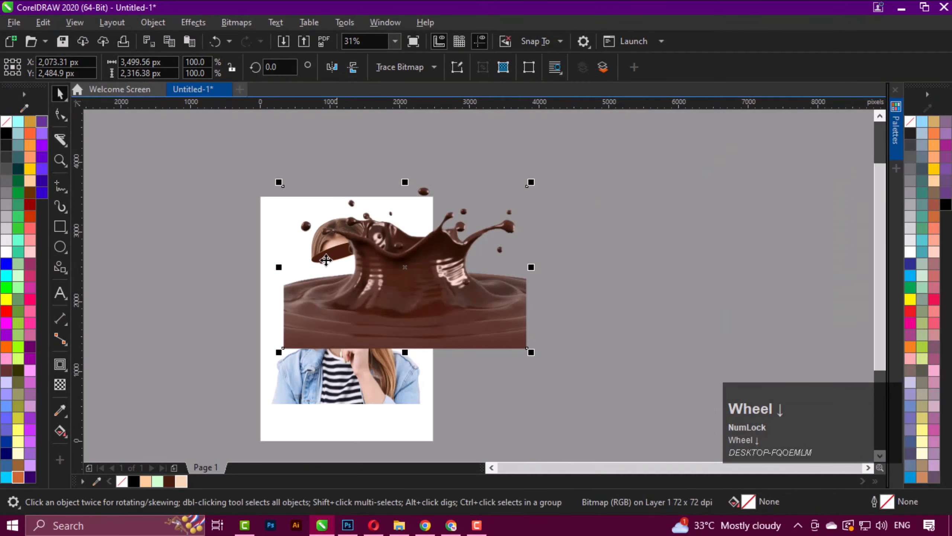
Step: Scale the chocolate splash to 27%, rotate it to about 8.1 degrees and place it over the lower head piece
left_click_drag(536, 352, 467, 310)
left_click_drag(401, 282, 349, 284)
left_click_drag(415, 312, 406, 306)
left_click(360, 284)
left_click_drag(406, 307, 411, 299)
left_click(360, 284)
scroll(380, 299, "up", 2)
left_click_drag(488, 349, 415, 294)
left_click_drag(354, 293, 476, 325)
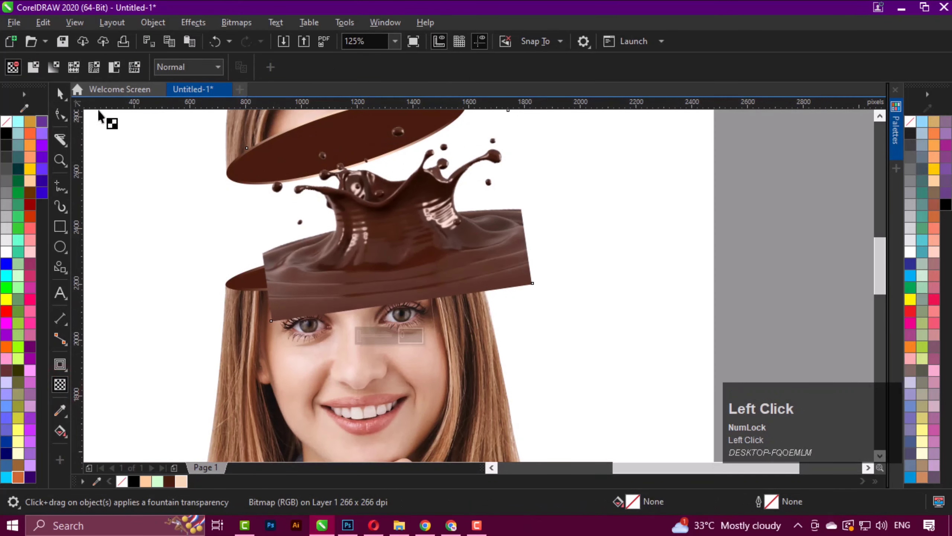
Step: Apply a uniform transparency of 50 to the chocolate splash and move it down onto the lower cut face
left_click(43, 70)
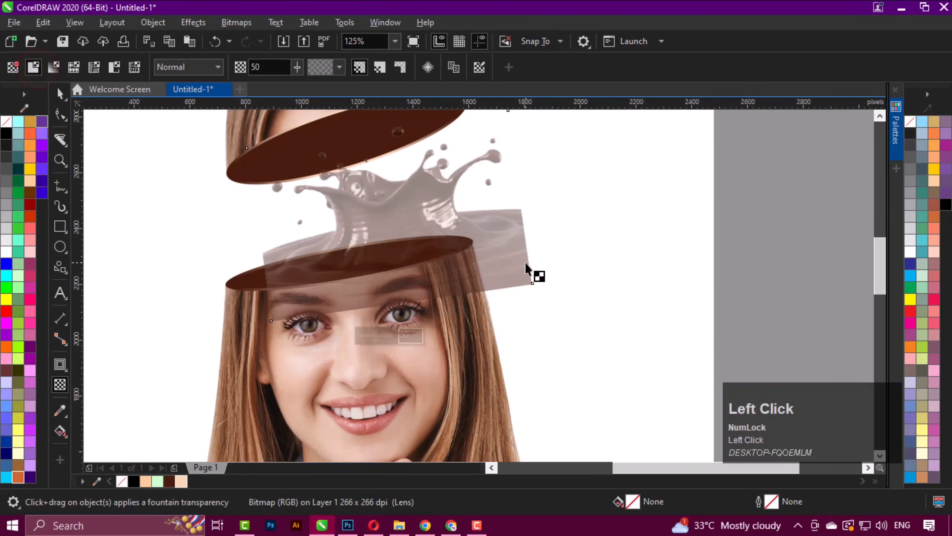
key("ctrl+space")
left_click(362, 265)
left_click_drag(362, 265, 329, 291)
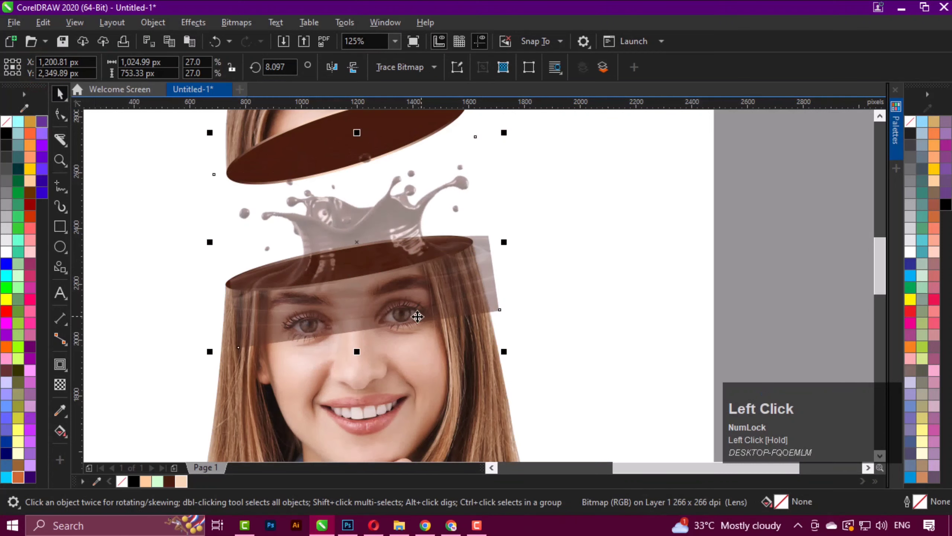
Step: Reduce the splash to about 25.1% and reposition it to line up with the lower ellipse
scroll(502, 291, "up", 2)
middle_click(501, 290)
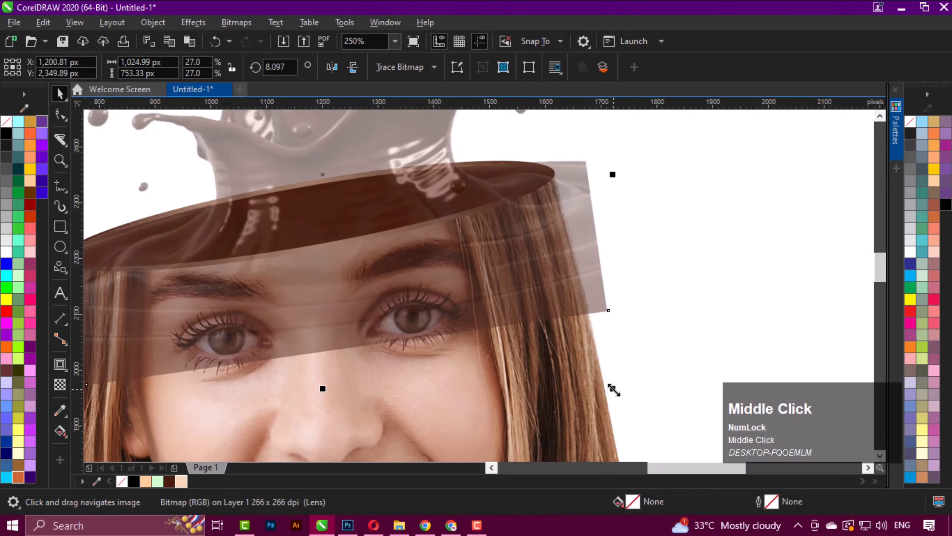
left_click_drag(615, 391, 584, 364)
middle_click(547, 301)
left_click_drag(446, 283, 450, 313)
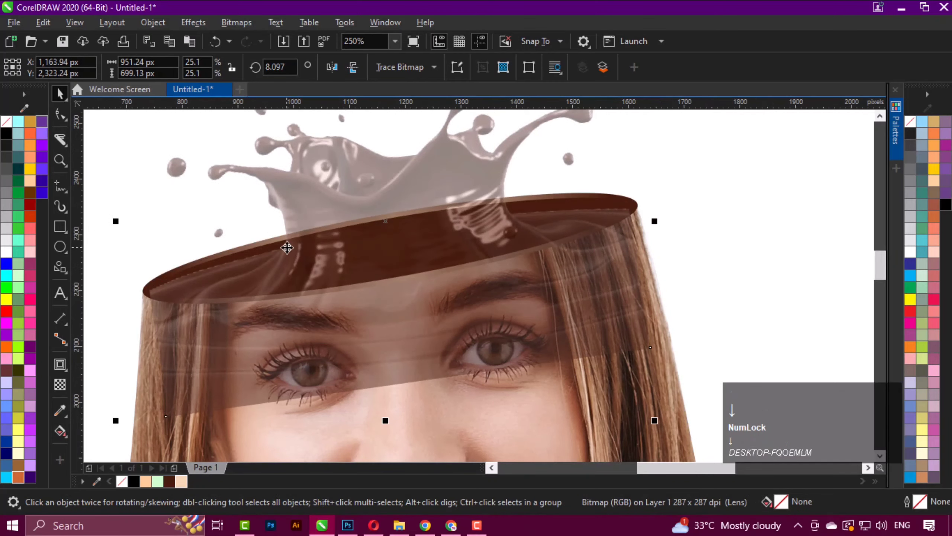
Step: Rotate the splash to about 9.3 degrees and fine-tune its position to match the tilt of the lower cut
scroll(293, 261, "up", 2)
left_click(372, 287)
left_click_drag(371, 288, 386, 283)
scroll(385, 283, "down", 1)
left_click(386, 283)
left_click_drag(631, 425, 636, 418)
left_click(682, 246)
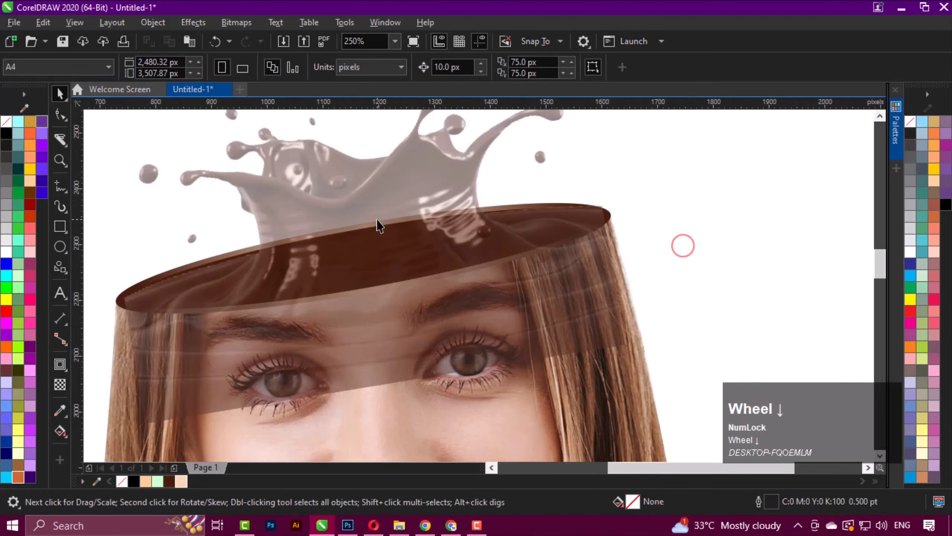
Step: Remove the transparency from the chocolate splash
scroll(377, 219, "down", 1)
left_click(389, 211)
left_click(59, 384)
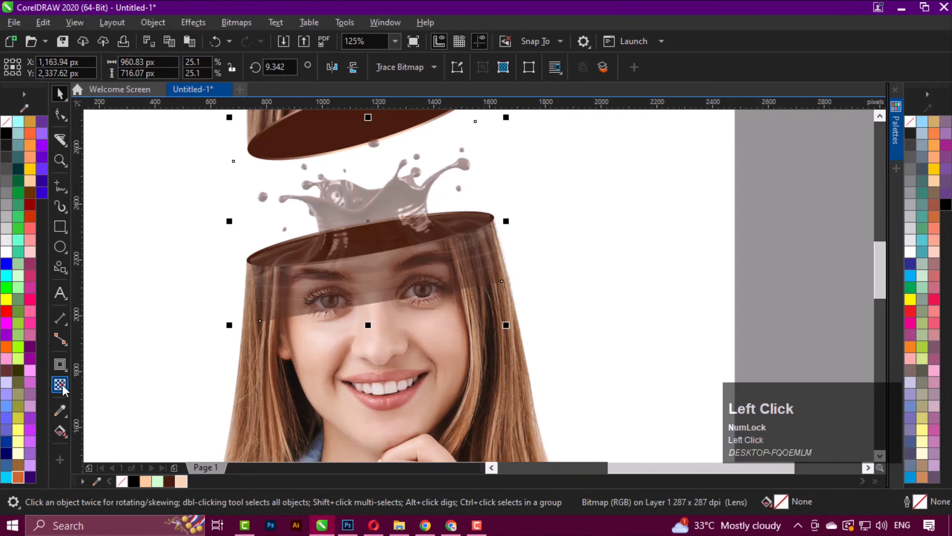
left_click(15, 68)
key("space")
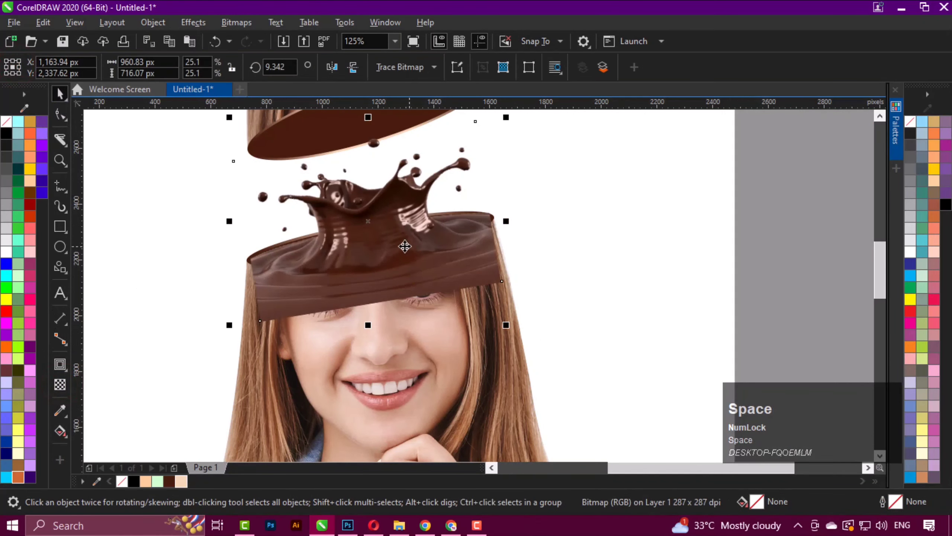
Step: Copy the chocolate splash to the clipboard
middle_click(430, 266)
right_click(392, 264)
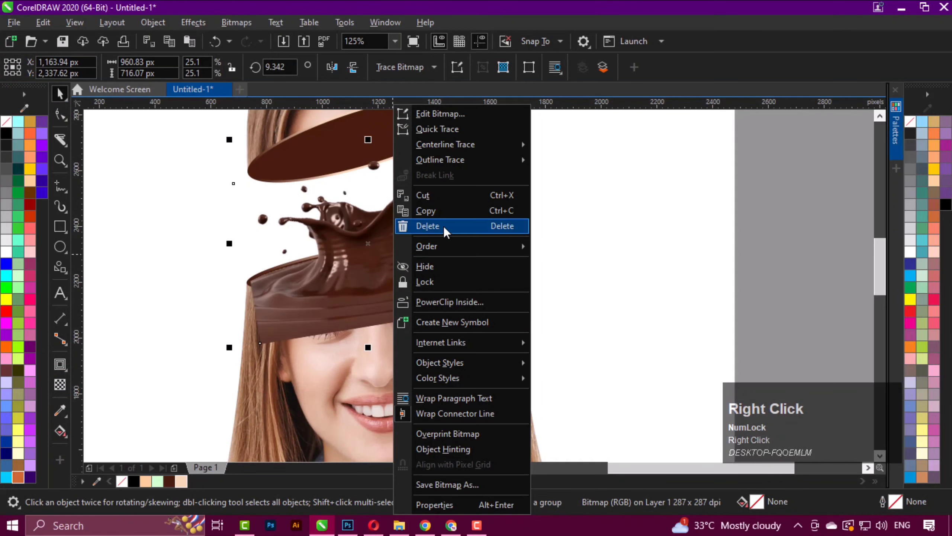
left_click(433, 212)
left_click(596, 243)
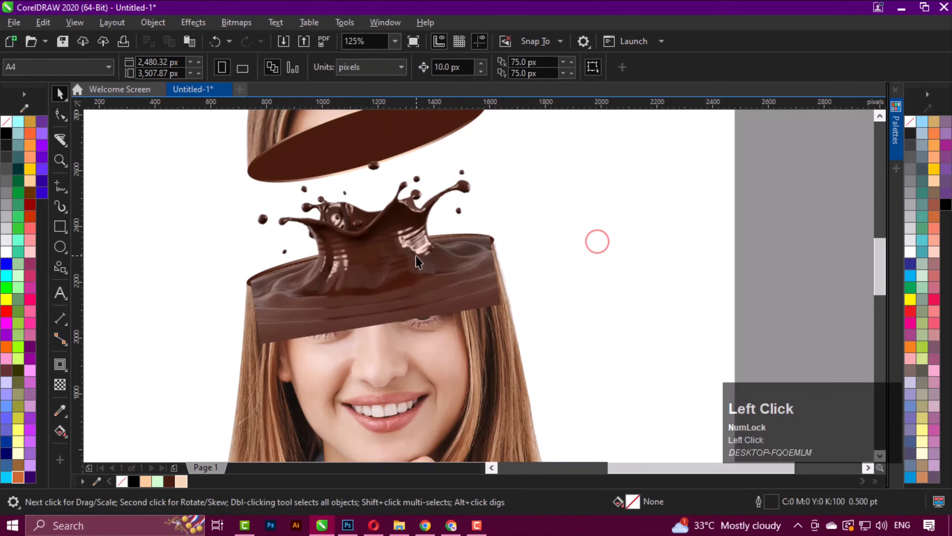
Step: PowerClip the splash inside the inner lower ellipse and paste the copied splash back over it
left_click(415, 256)
key("ctrl")
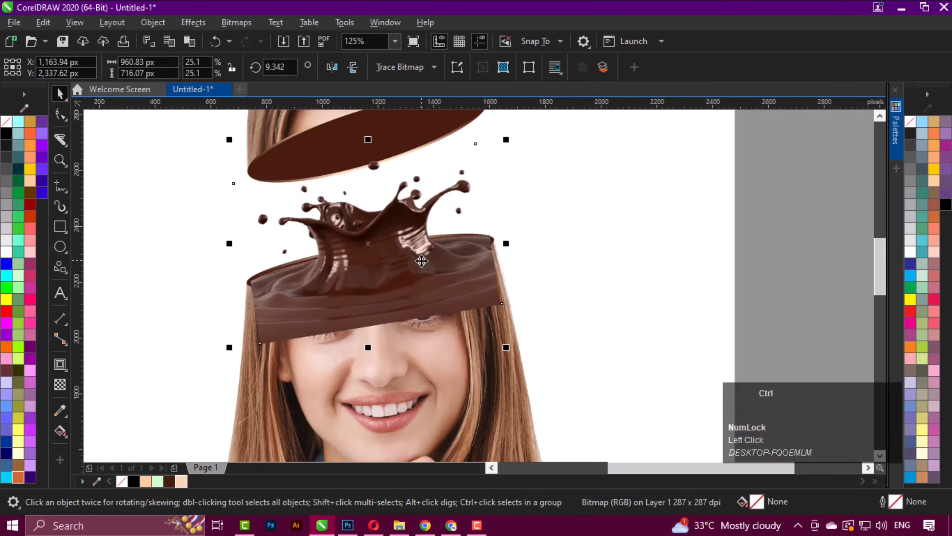
right_click(422, 261)
left_click(461, 101)
left_click(440, 250)
left_click(562, 222)
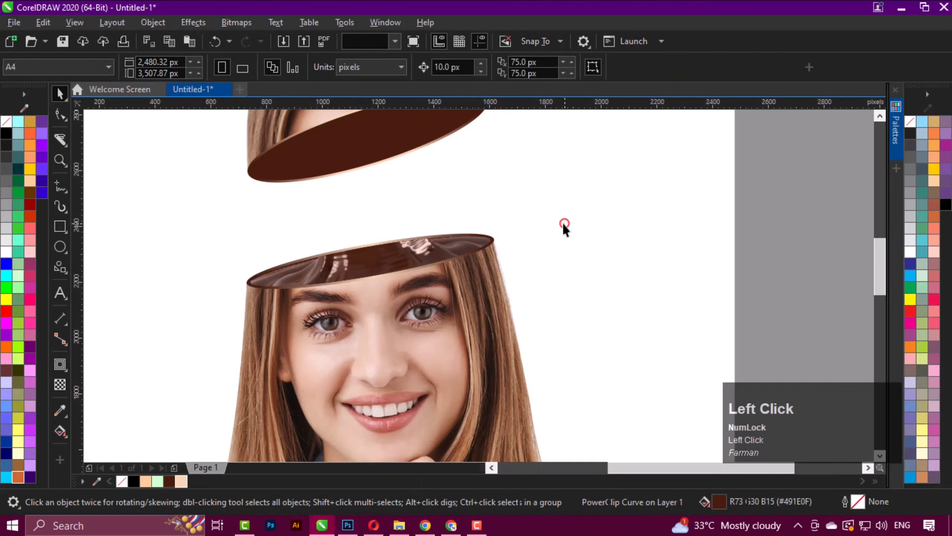
right_click(524, 207)
left_click(554, 312)
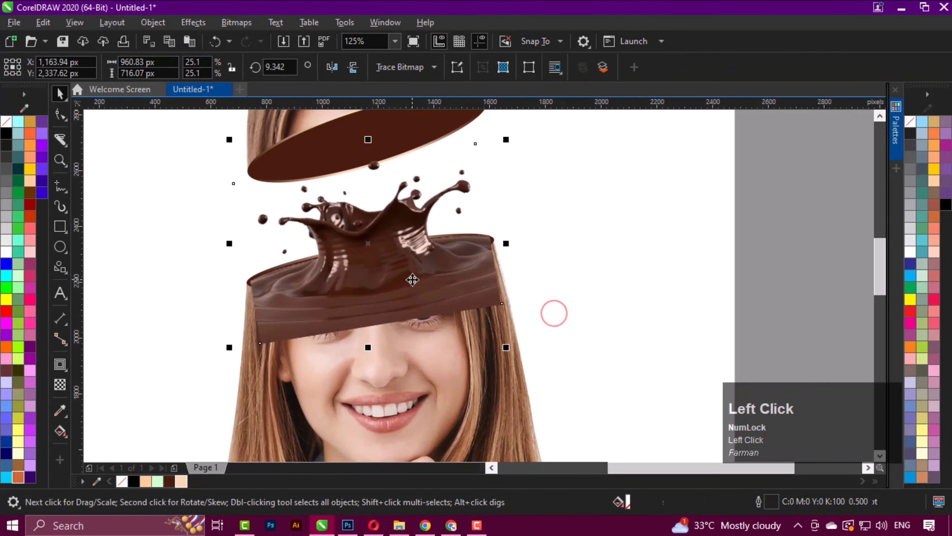
Step: Add an edge node to the pasted splash image at each end of the lower elliptical cut
left_click(554, 251)
left_click(379, 274)
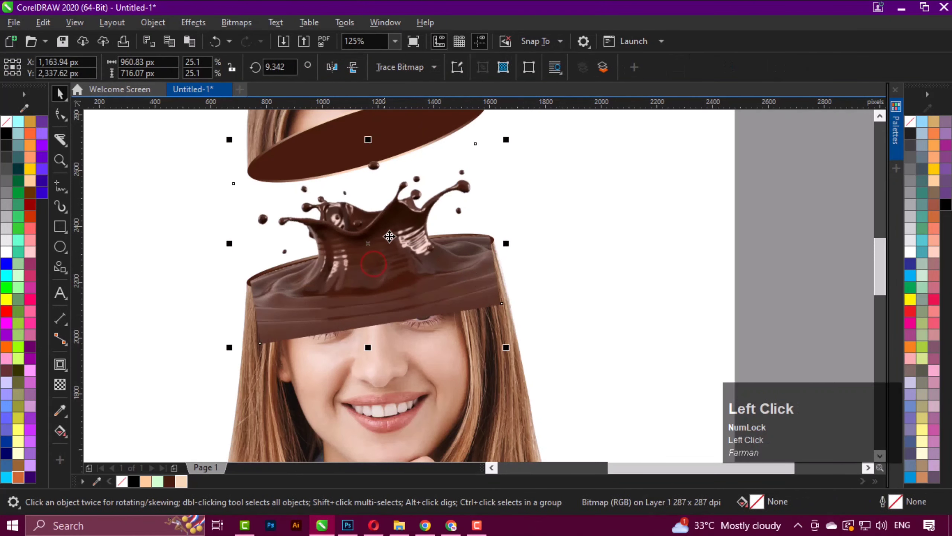
left_click(60, 114)
double_click(249, 280)
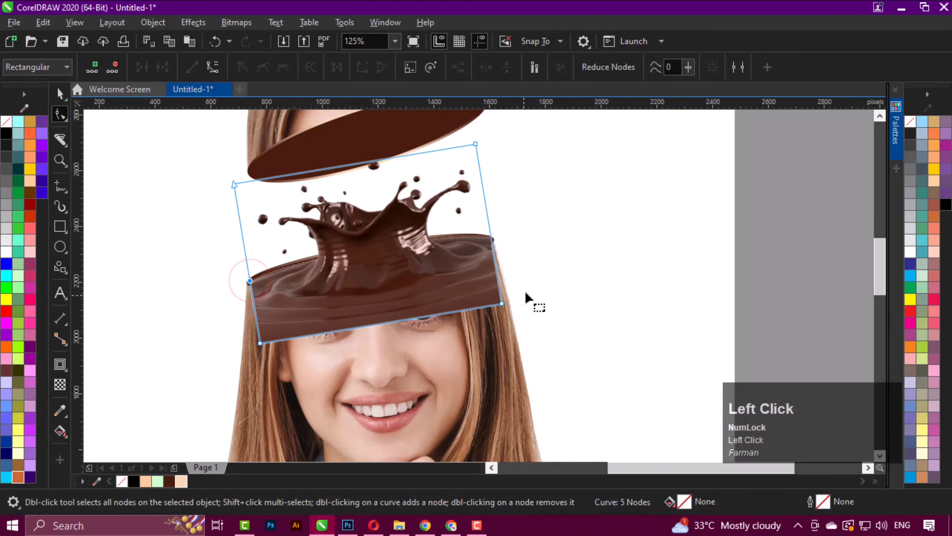
left_click(491, 235)
double_click(491, 236)
Step: Delete the two lower corner nodes of the splash image to crop away the part covering the face
left_click_drag(519, 291, 493, 309)
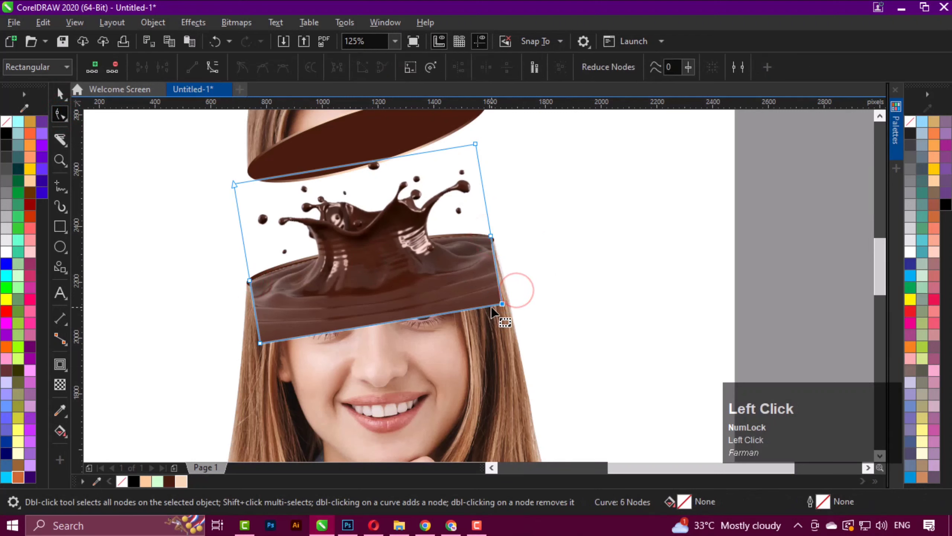
key("Delete")
left_click_drag(229, 325, 298, 372)
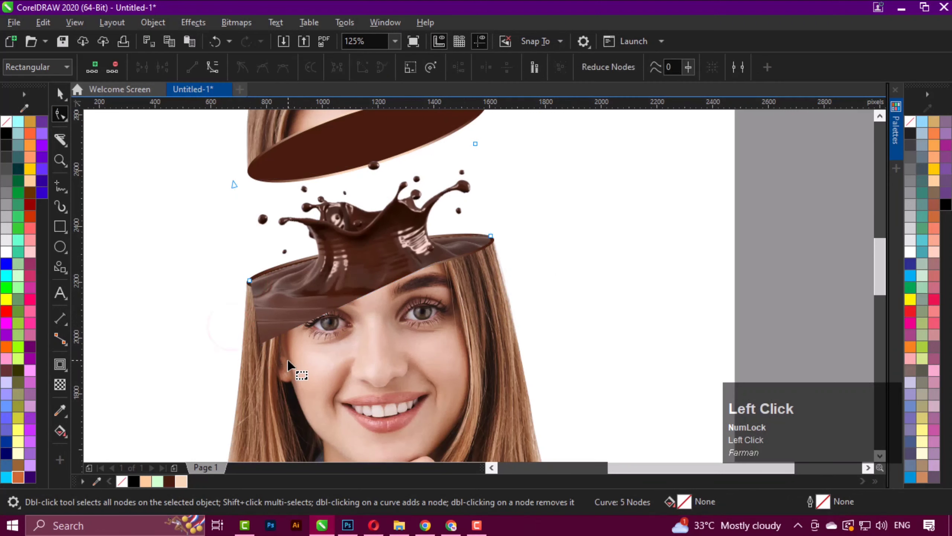
key("Delete")
key("space")
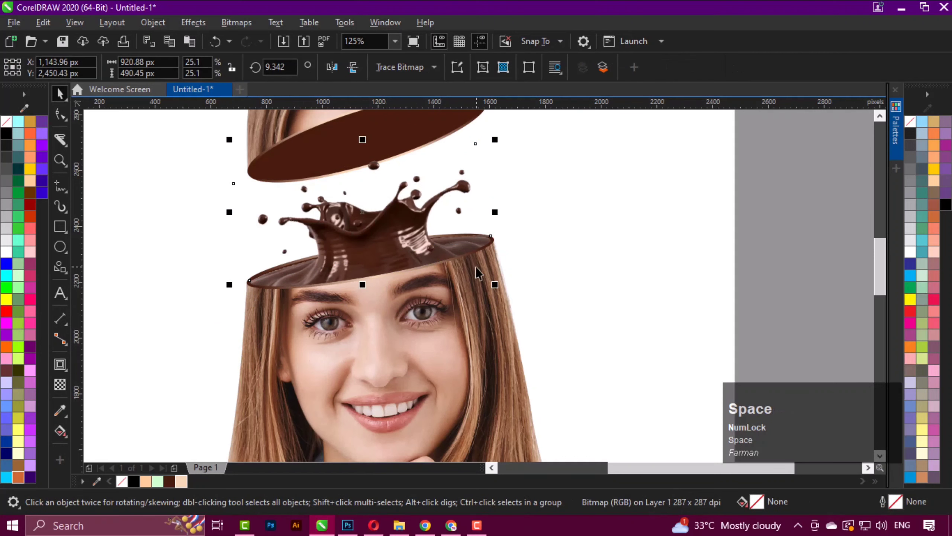
left_click_drag(475, 266, 449, 277)
left_click(551, 238)
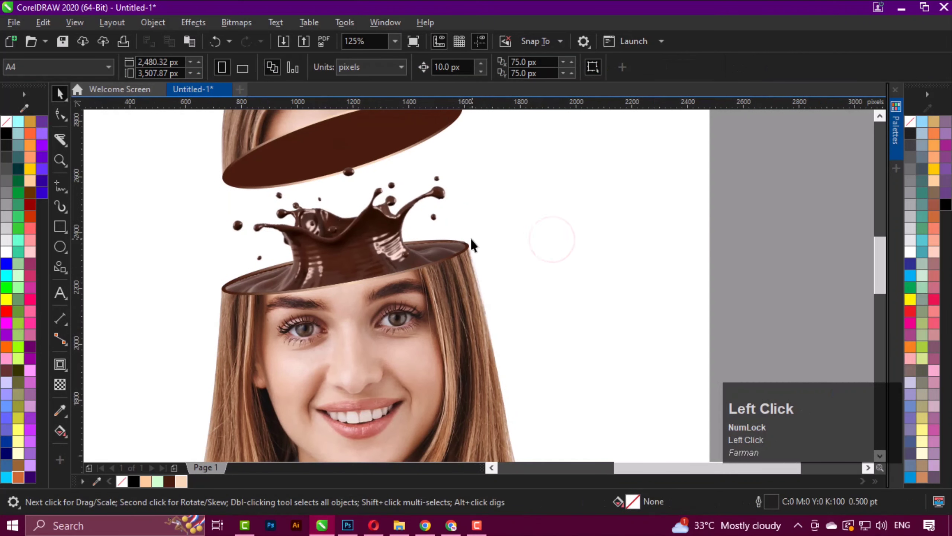
Step: Group all the portrait, cut-face and splash pieces together
scroll(470, 237, "down", 4)
left_click_drag(333, 161, 293, 164)
left_click_drag(265, 162, 525, 386)
right_click(446, 304)
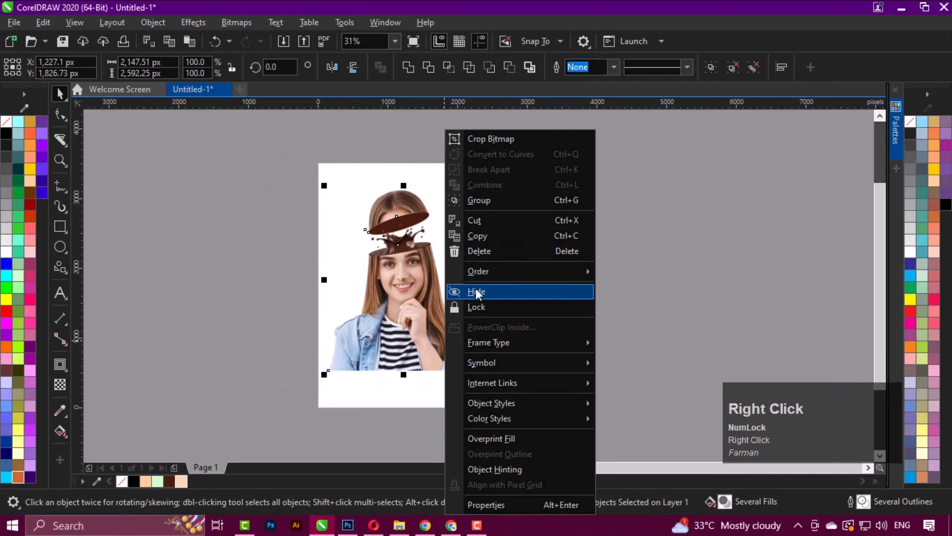
left_click(481, 201)
left_click(535, 277)
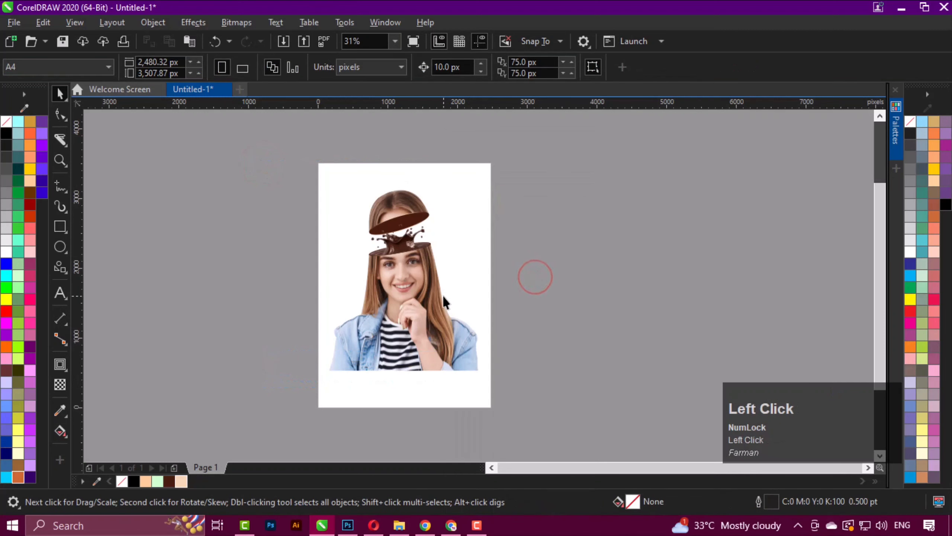
Step: Create a rectangle bounding the portrait group and extend its upper edge to make it about 2,852 px high
left_click(431, 309)
double_click(62, 228, "ctrl+shift")
key("space")
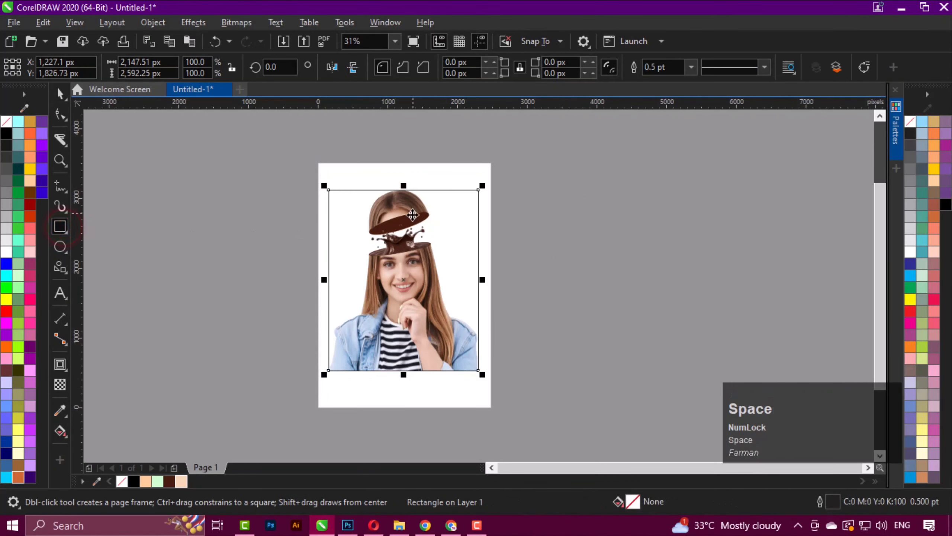
scroll(408, 187, "up", 2)
left_click_drag(386, 196, 404, 129)
scroll(382, 209, "down", 2)
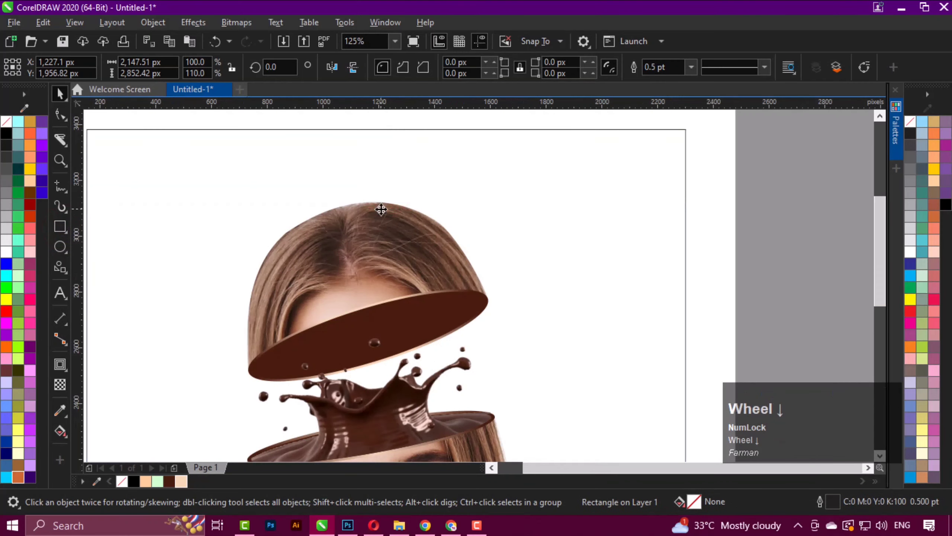
Step: Send the rectangle behind the portrait and give it a Sand (#FFCC99) fill with no outline
key("shift+Page_Down")
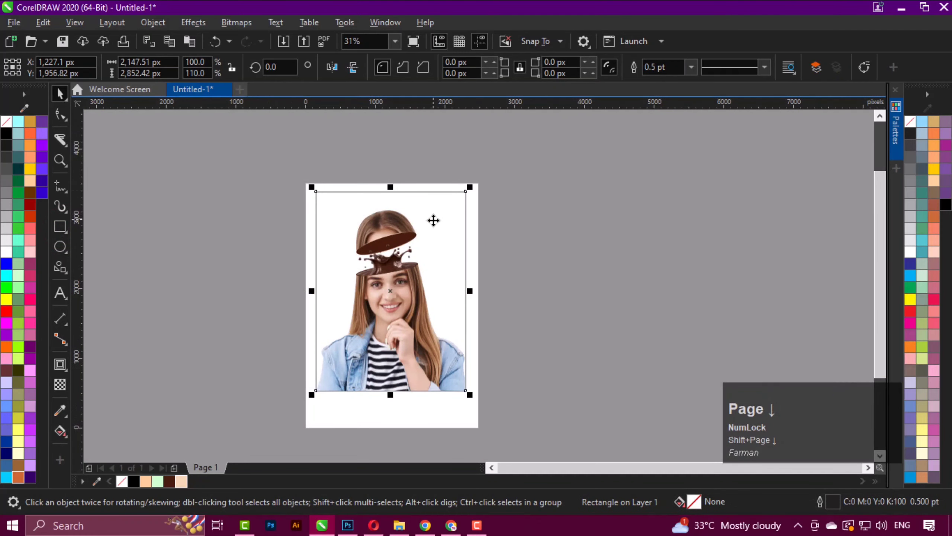
left_click(181, 480)
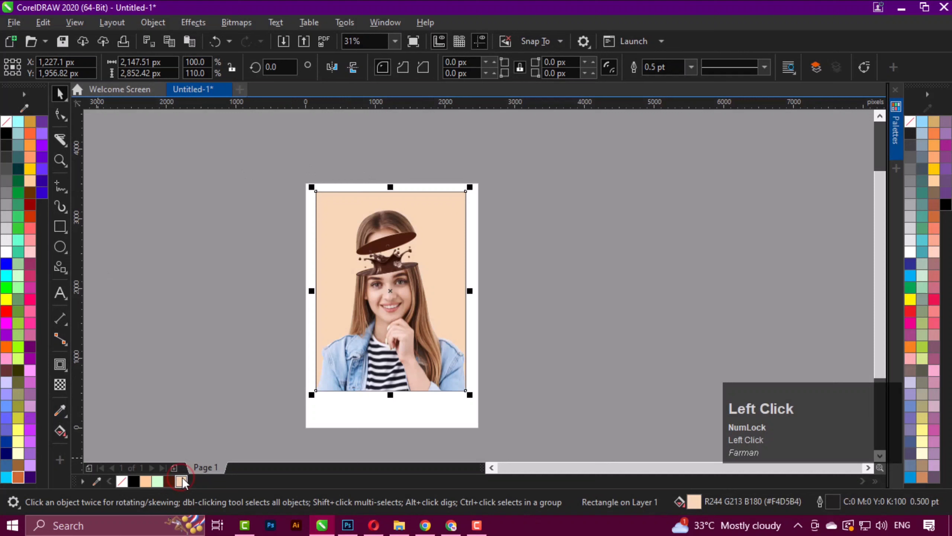
left_click(146, 482)
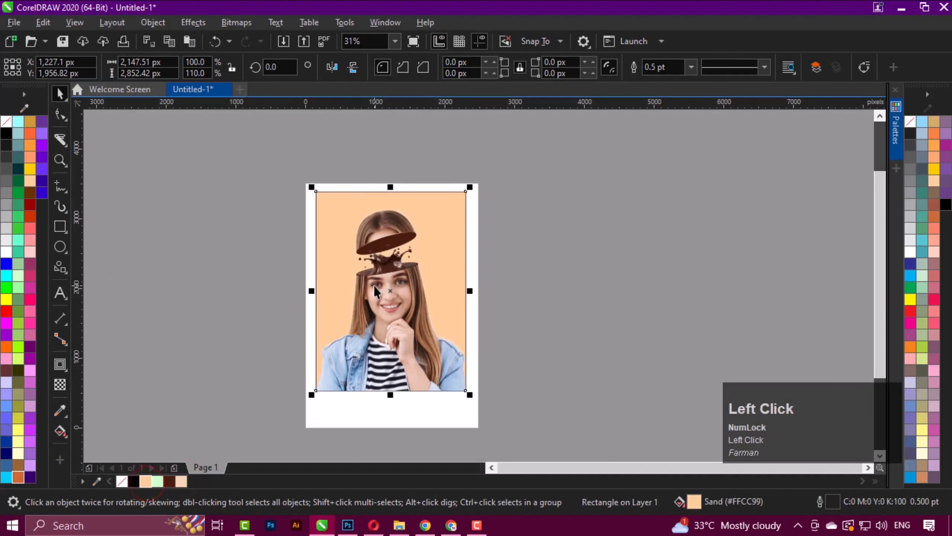
right_click(911, 122)
Step: Group the portrait with its background rectangle and center the group on the page
key("ctrl+a")
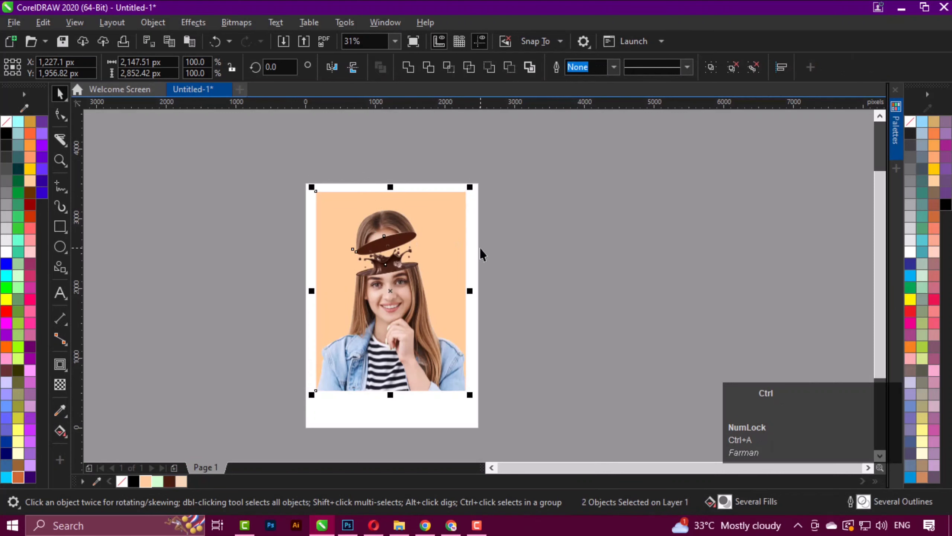
key("ctrl+g")
left_click(532, 244)
left_click(368, 240)
key("p")
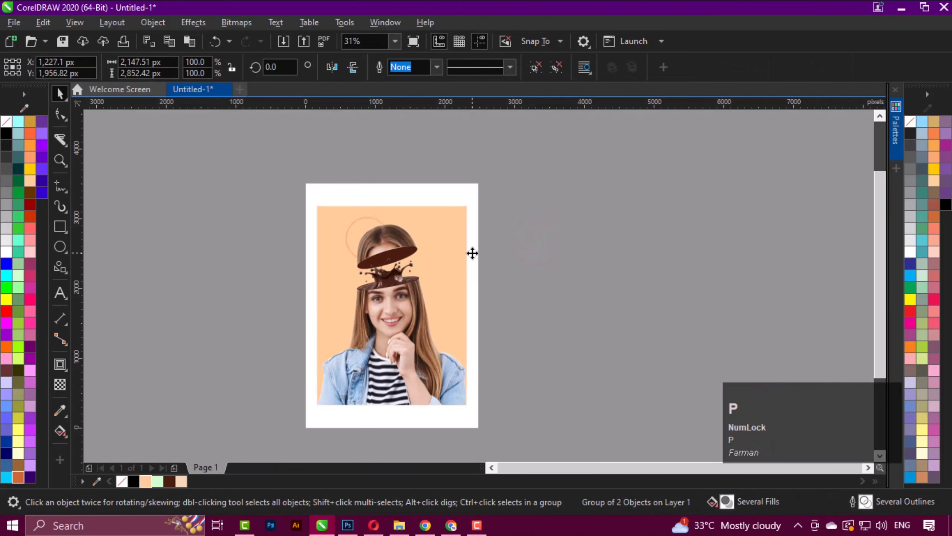